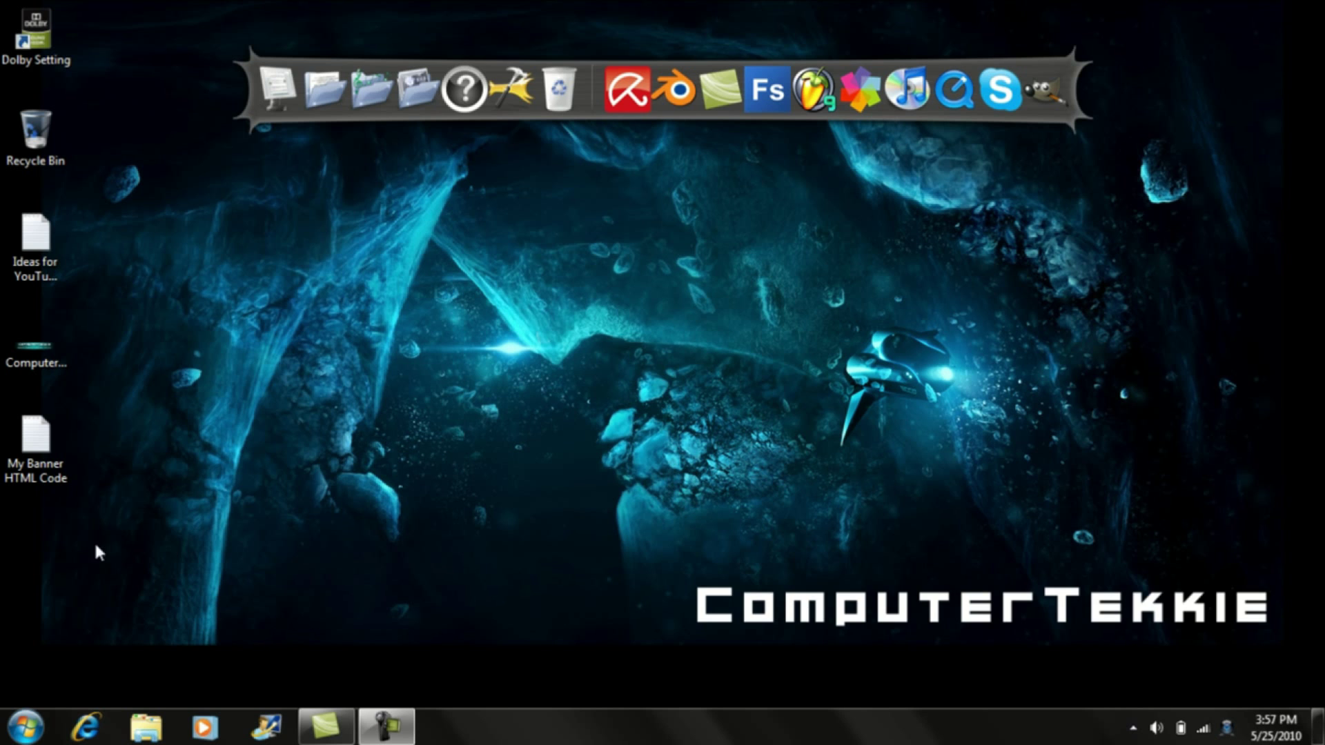
Launch Internet Explorer from the taskbar to open the ComputerTekkie YouTube channel page.
{"action": "left_click", "coordinate": [80, 728]}
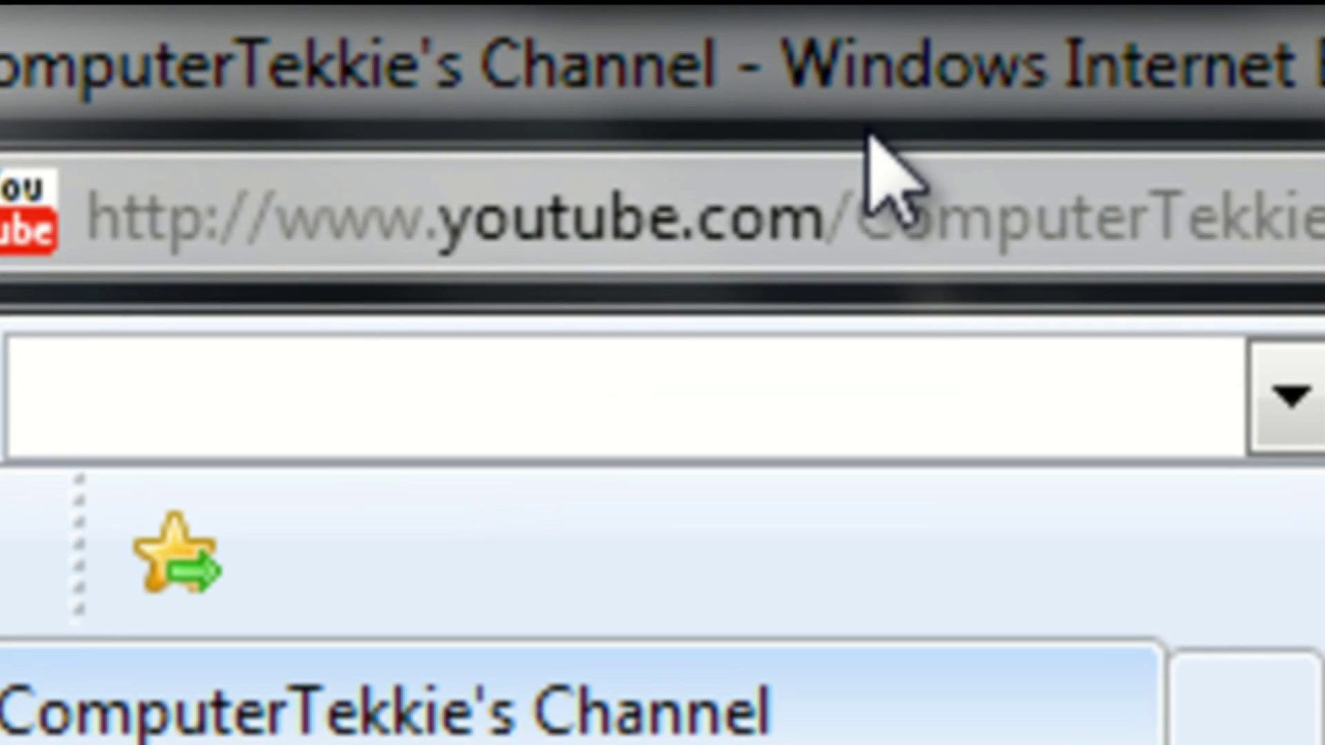
{"action": "left_click", "coordinate": [436, 77]}
{"action": "type", "text": "w"}
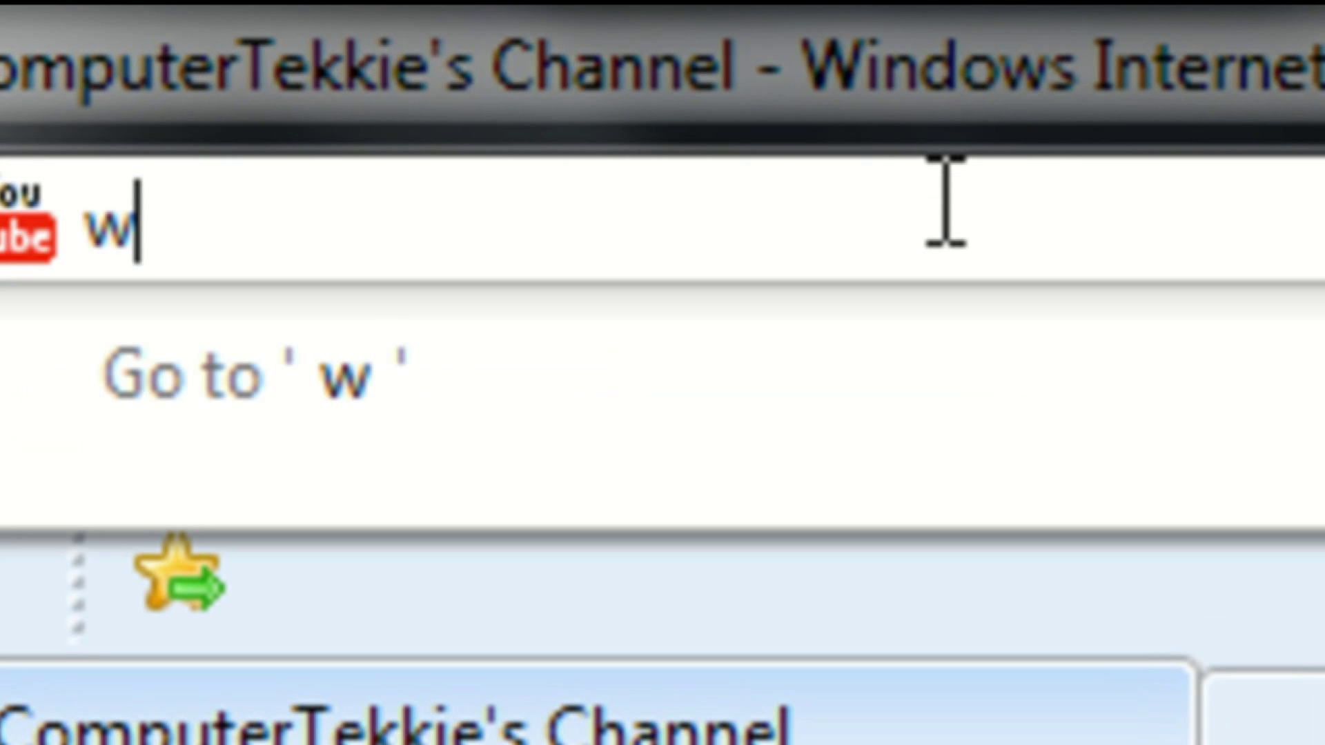
{"action": "type", "text": "ww.imag"}
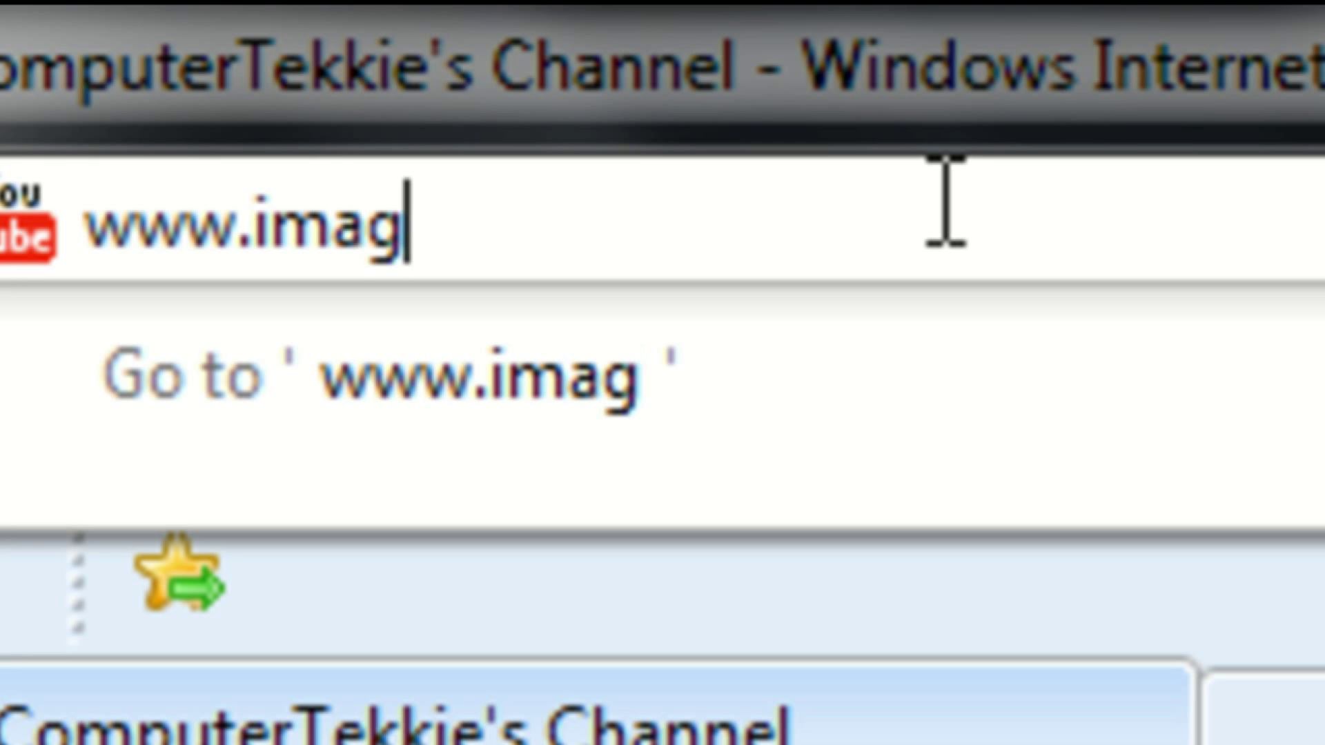
{"action": "type", "text": "e-map"}
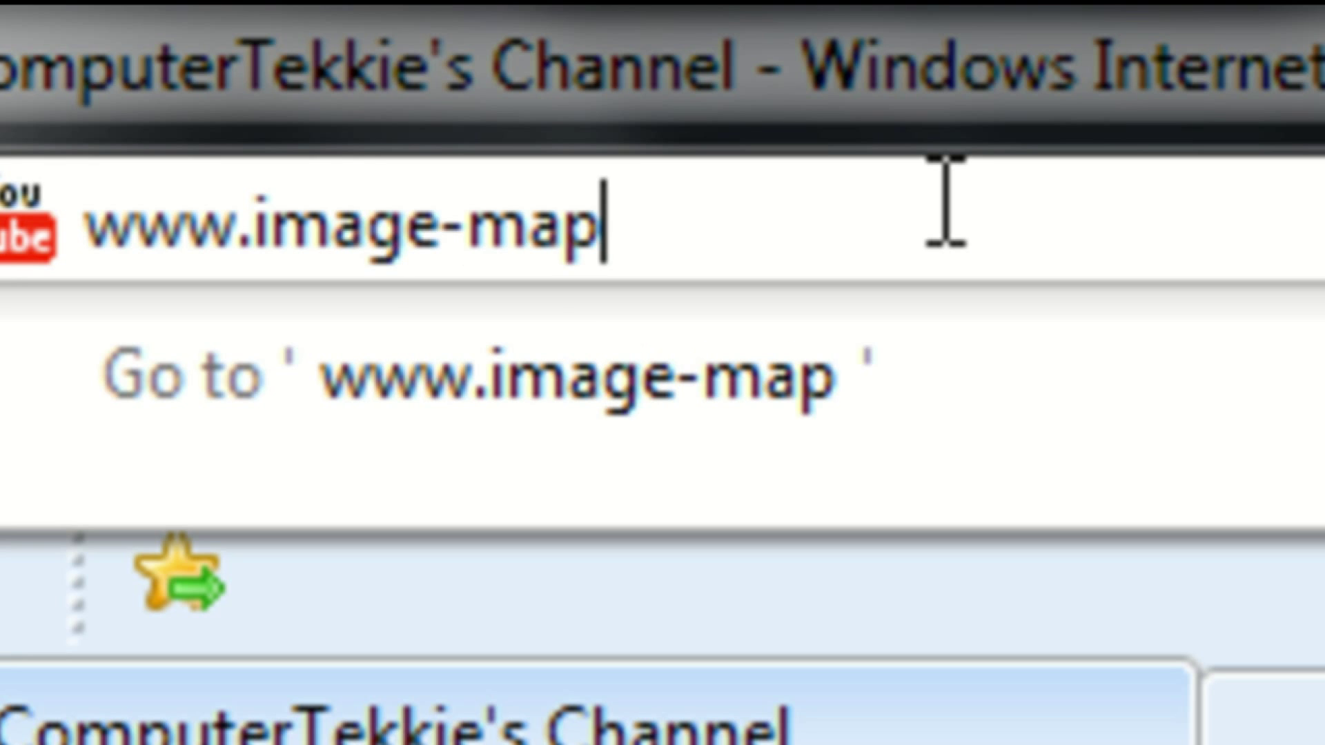
{"action": "type", "text": "s.com"}
{"action": "key", "text": "Return"}
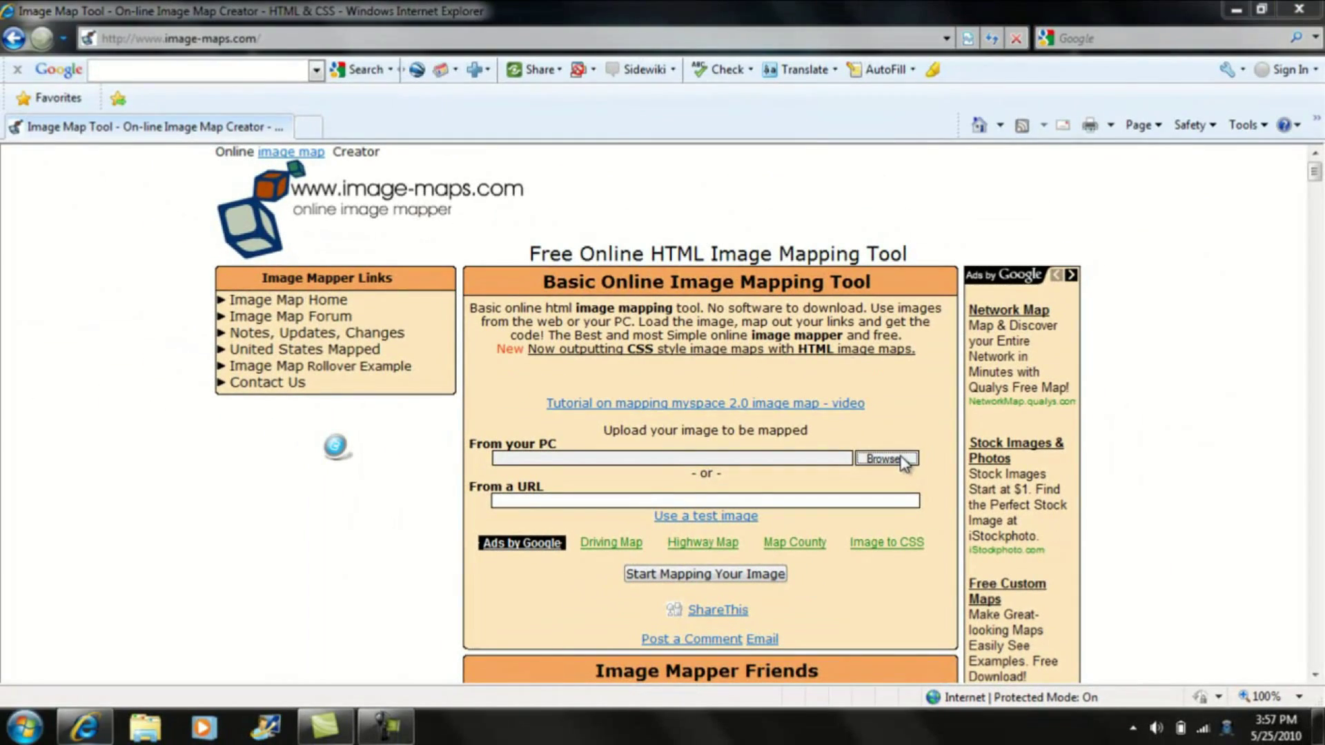
Choose the ComputerTekkieBanner image on the Desktop as the file to upload.
{"action": "left_click", "coordinate": [885, 459]}
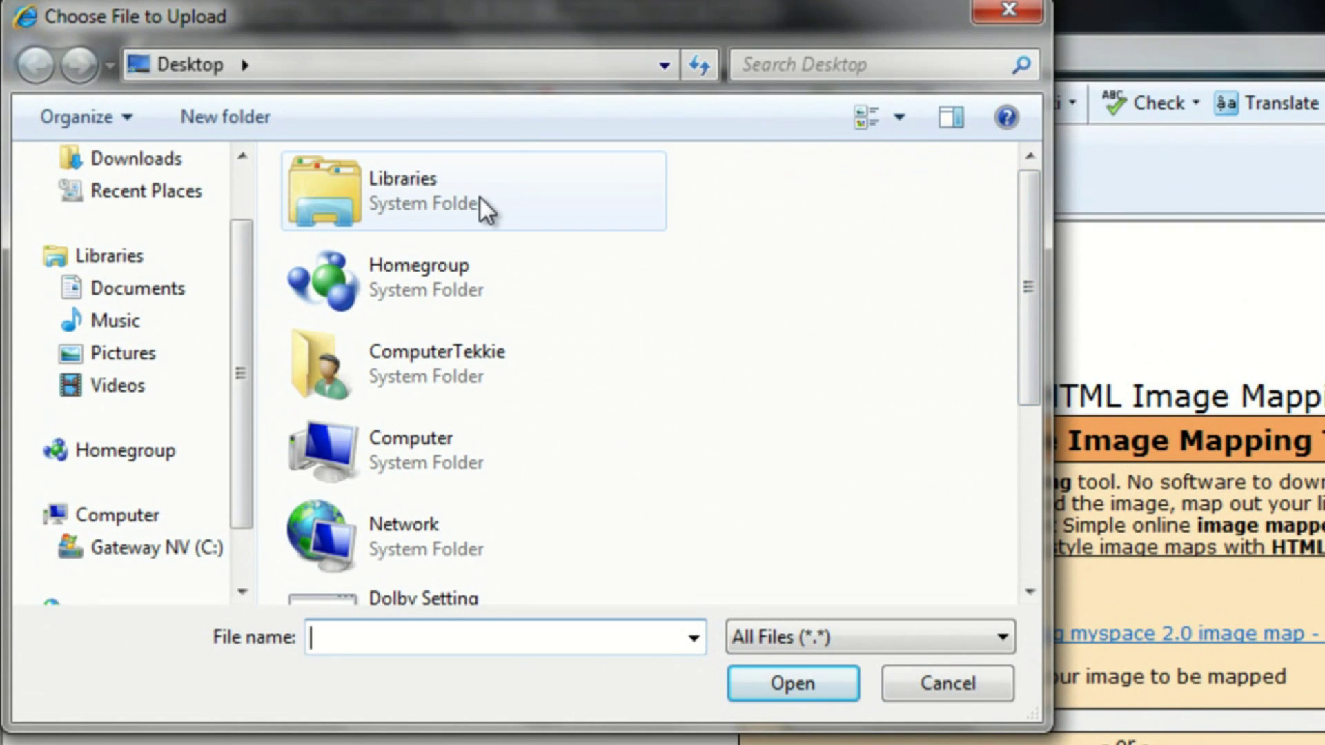
{"action": "scroll", "coordinate": [127, 241], "scroll_direction": "down", "scroll_amount": 2}
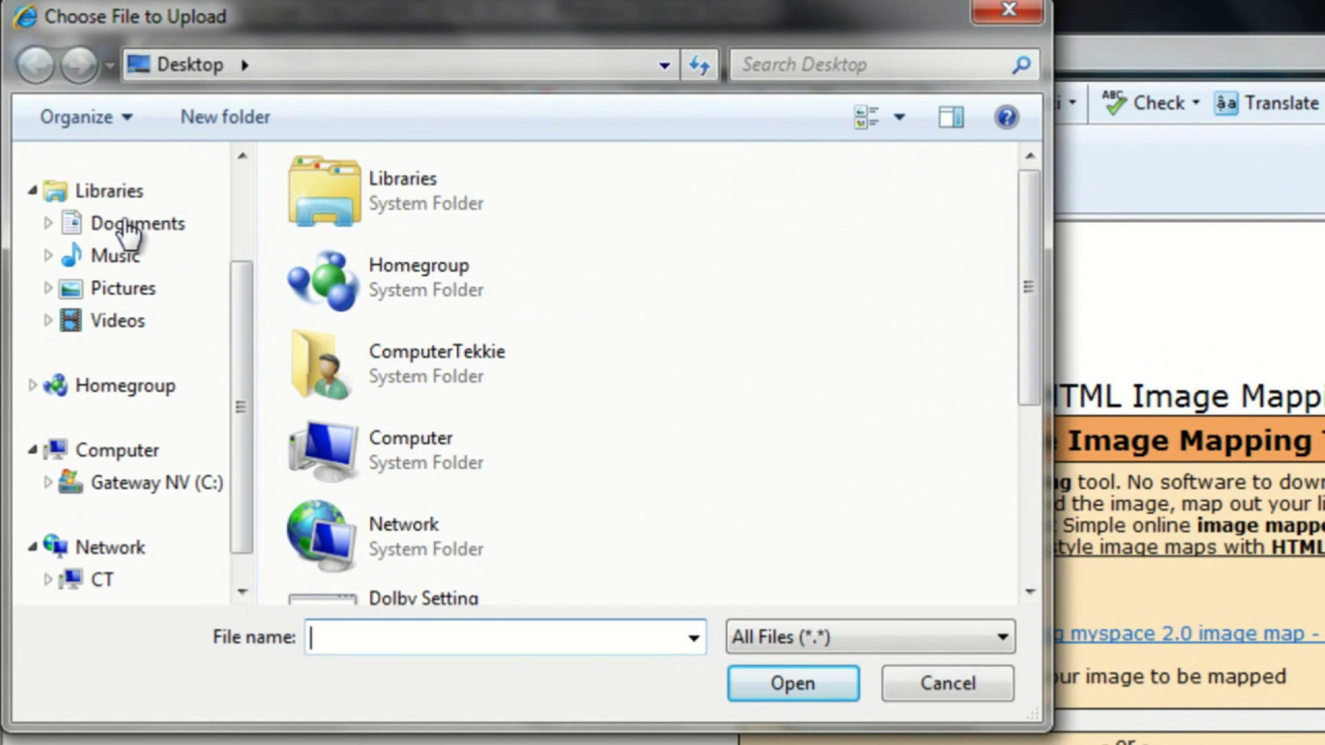
{"action": "left_click_drag", "start_coordinate": [237, 335], "coordinate": [220, 172]}
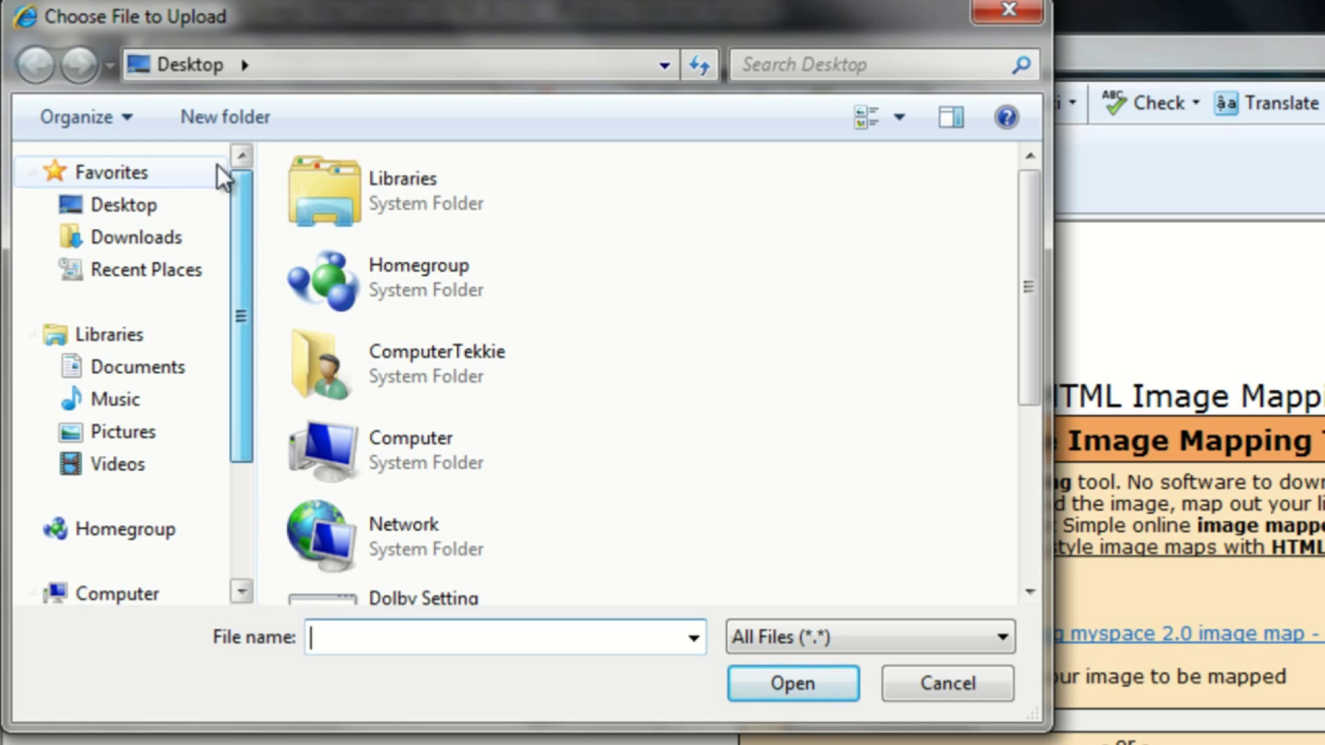
{"action": "left_click", "coordinate": [164, 209]}
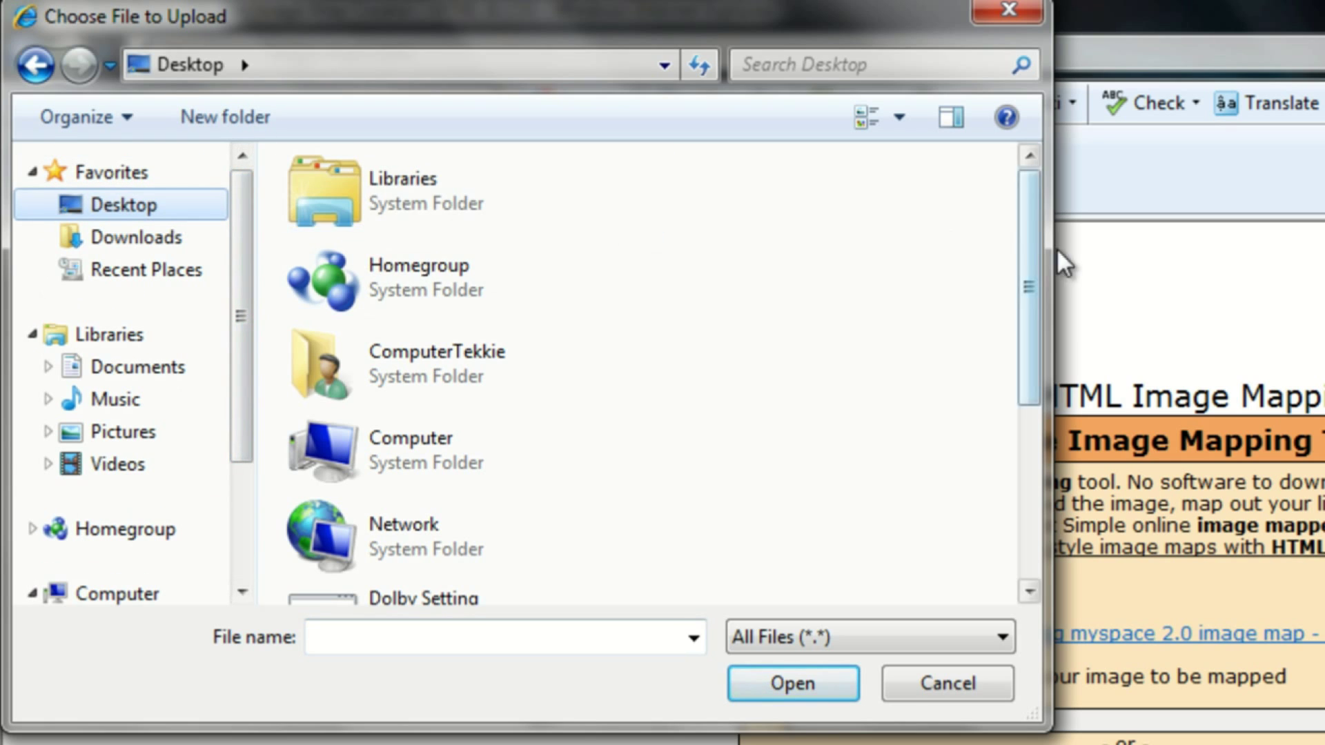
{"action": "scroll", "coordinate": [1036, 303], "scroll_direction": "down", "scroll_amount": 1}
{"action": "left_click_drag", "start_coordinate": [1035, 303], "coordinate": [1051, 446]}
{"action": "left_click", "coordinate": [610, 378]}
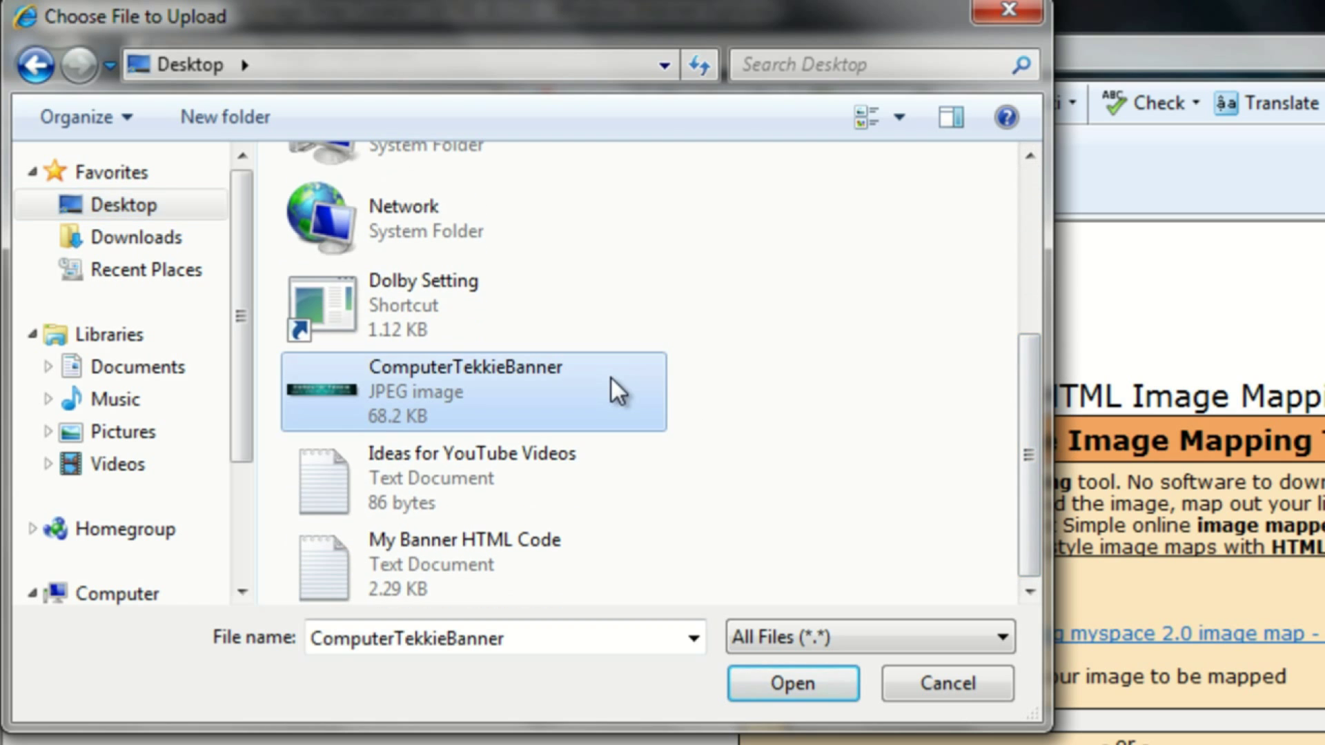
{"action": "left_click", "coordinate": [789, 678]}
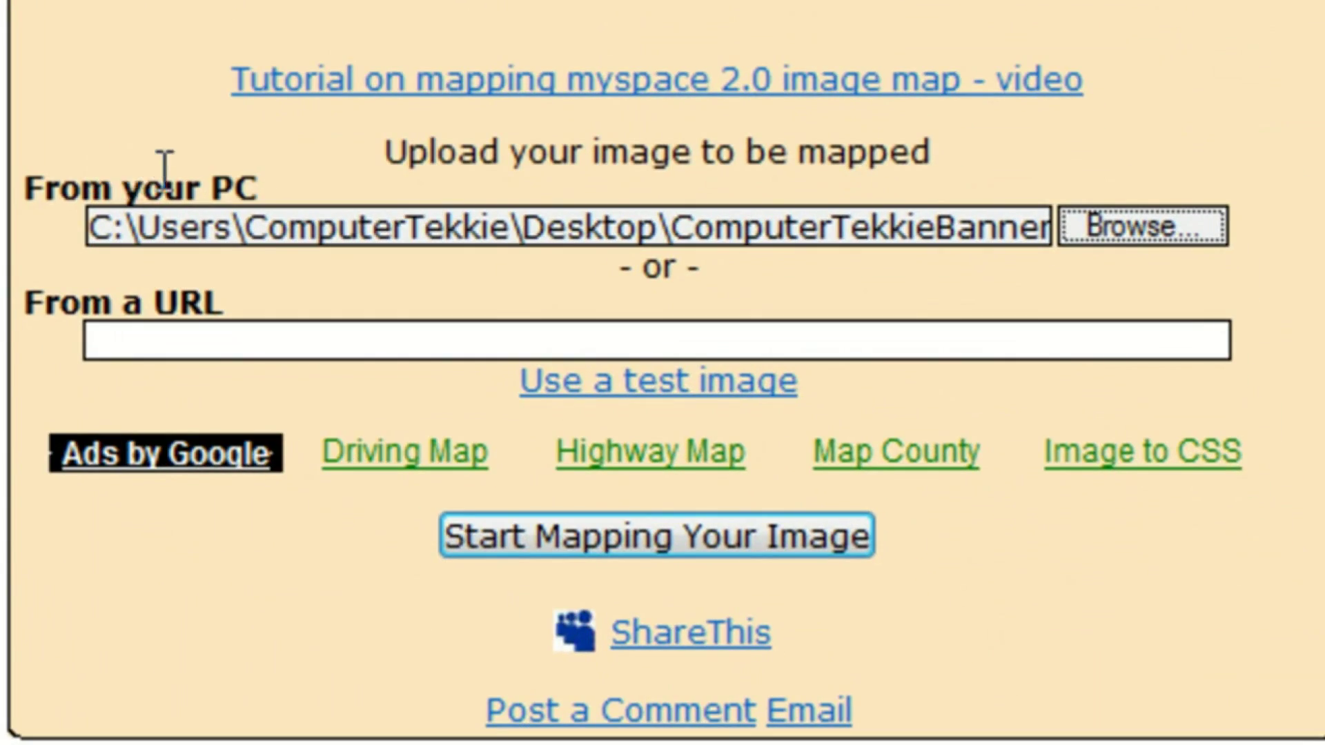
Upload the banner and continue to its mapping page.
{"action": "left_click", "coordinate": [823, 559]}
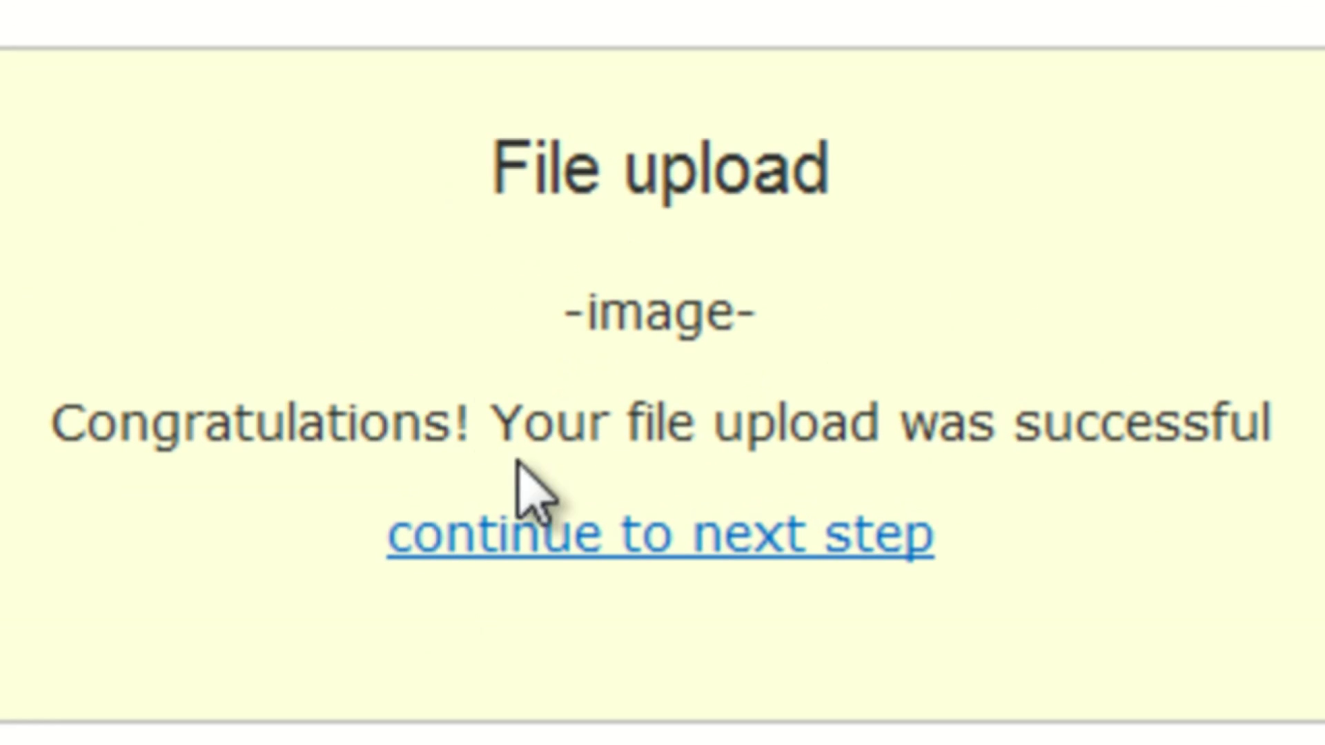
{"action": "left_click", "coordinate": [572, 549]}
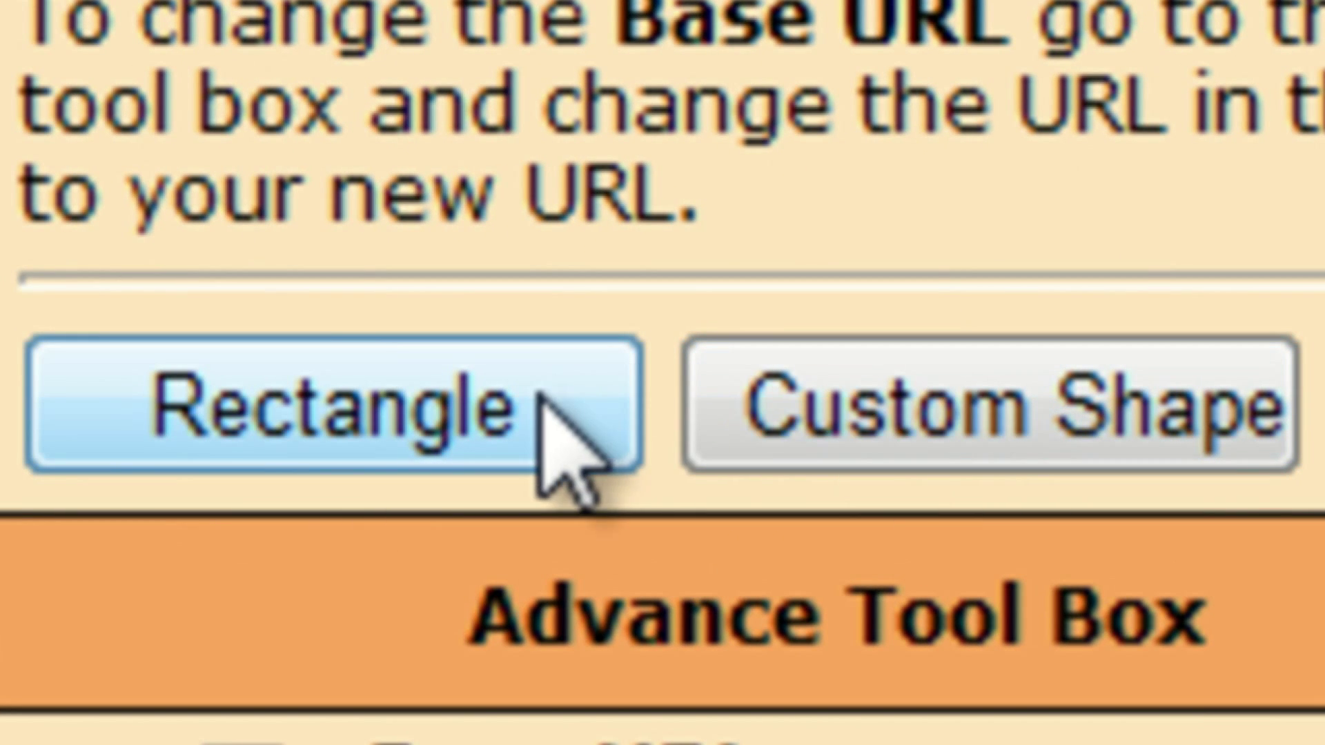
Add a rectangle area and resize it to fit the word 'Website' on the banner.
{"action": "left_click", "coordinate": [563, 393]}
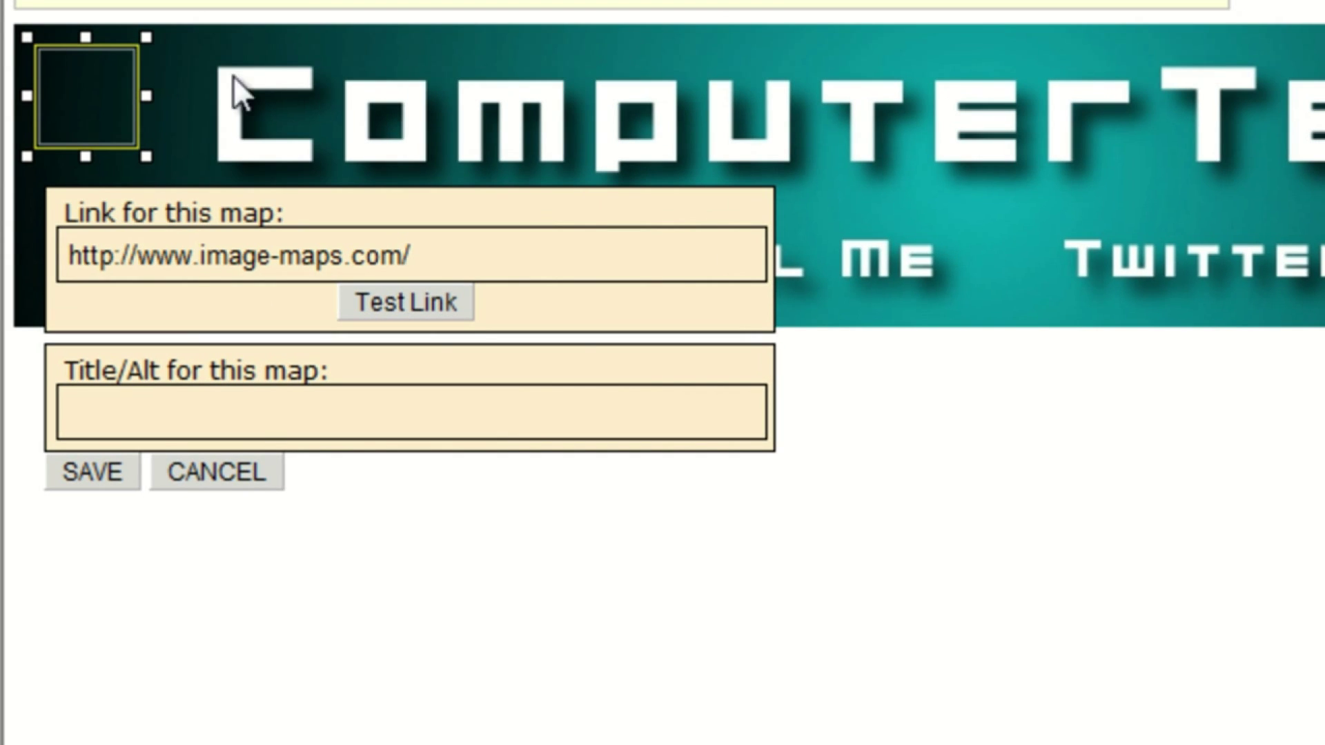
{"action": "mouse_move", "coordinate": [75, 79]}
{"action": "left_mouse_down"}
{"action": "mouse_move", "coordinate": [559, 219]}
{"action": "mouse_move", "coordinate": [293, 163]}
{"action": "mouse_move", "coordinate": [222, 221]}
{"action": "mouse_move", "coordinate": [192, 223]}
{"action": "mouse_move", "coordinate": [208, 227]}
{"action": "left_mouse_up"}
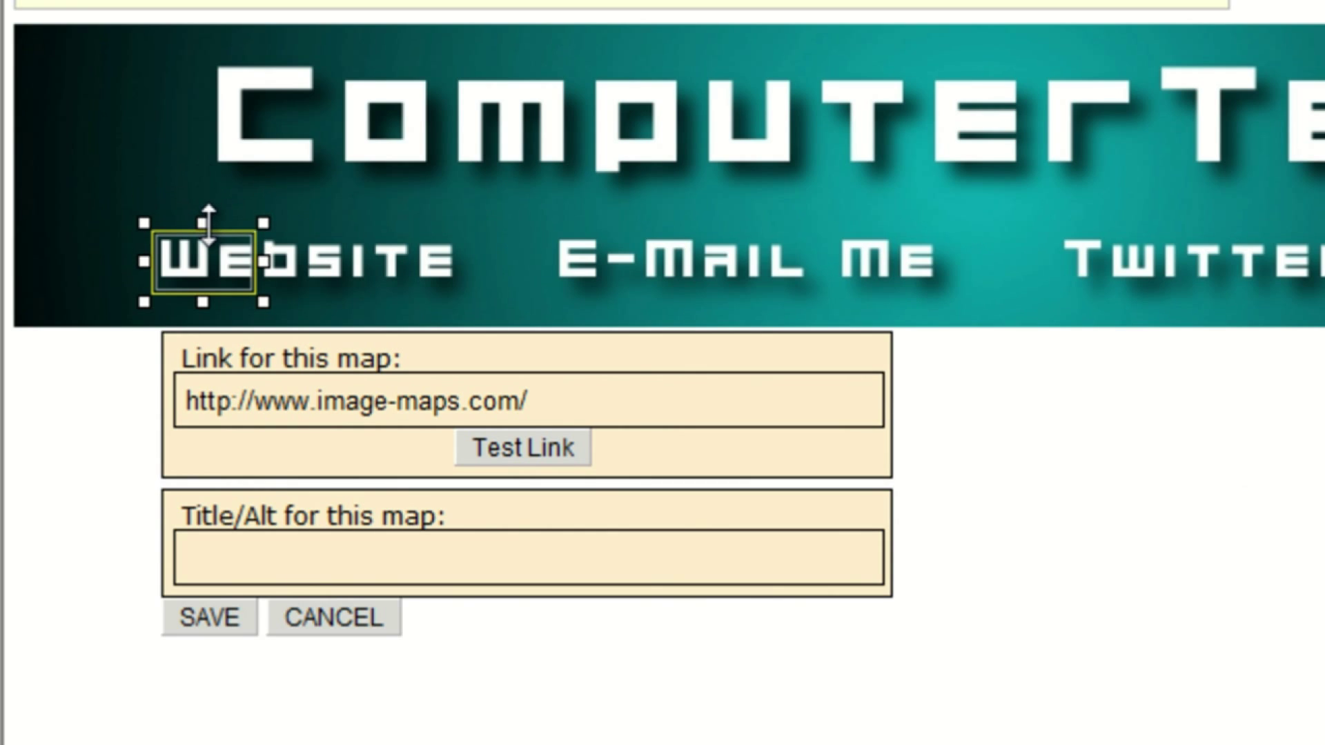
{"action": "left_click_drag", "start_coordinate": [201, 300], "coordinate": [204, 293]}
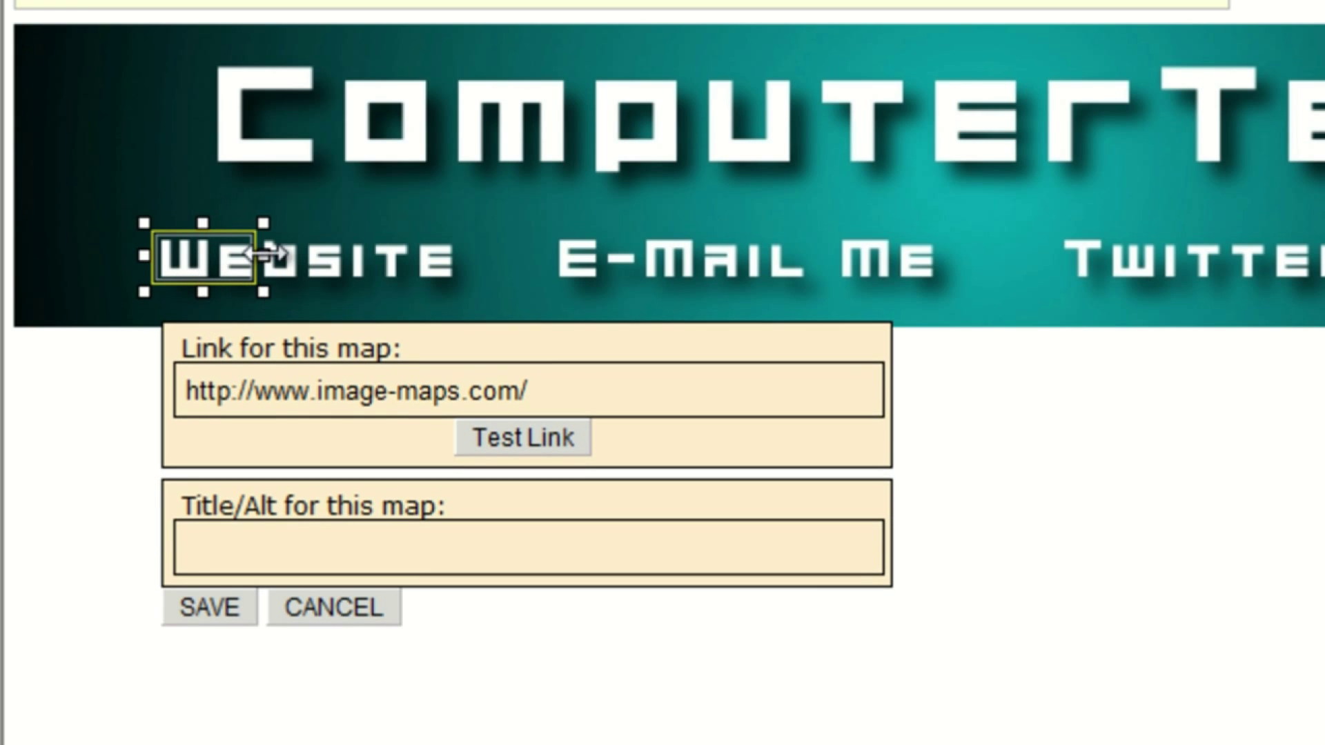
{"action": "left_click_drag", "start_coordinate": [267, 255], "coordinate": [469, 265]}
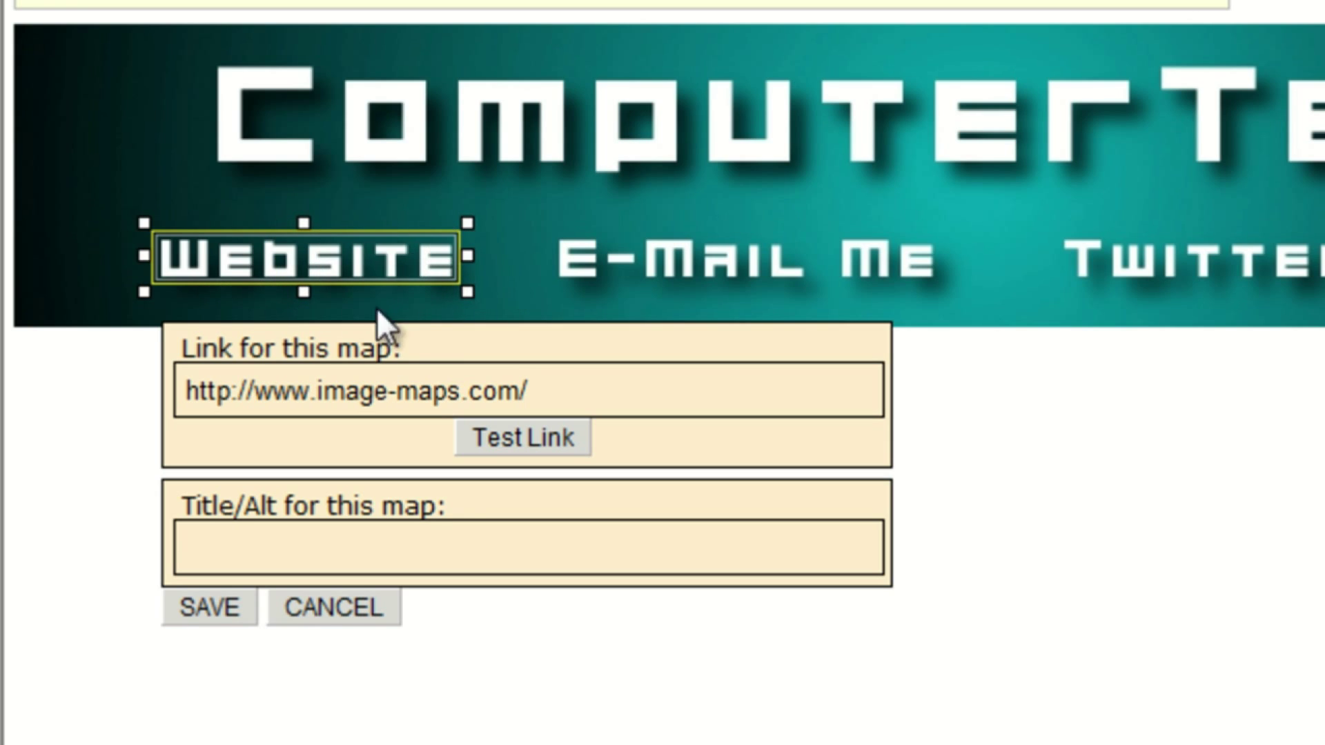
Save the Website area with the computertekkieswebsite.tk link and 'My Website' title.
{"action": "triple_click", "coordinate": [581, 397]}
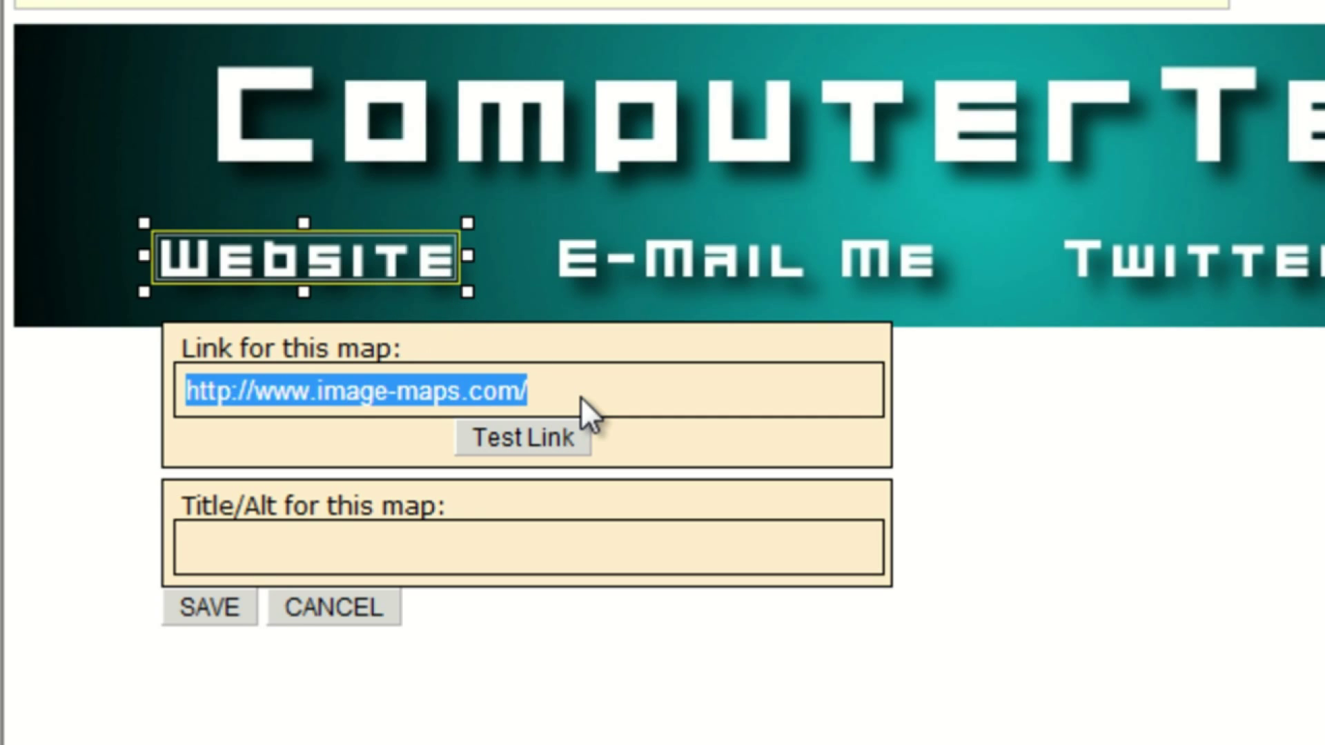
{"action": "type", "text": "http://www.computertekkieswebsite.tk"}
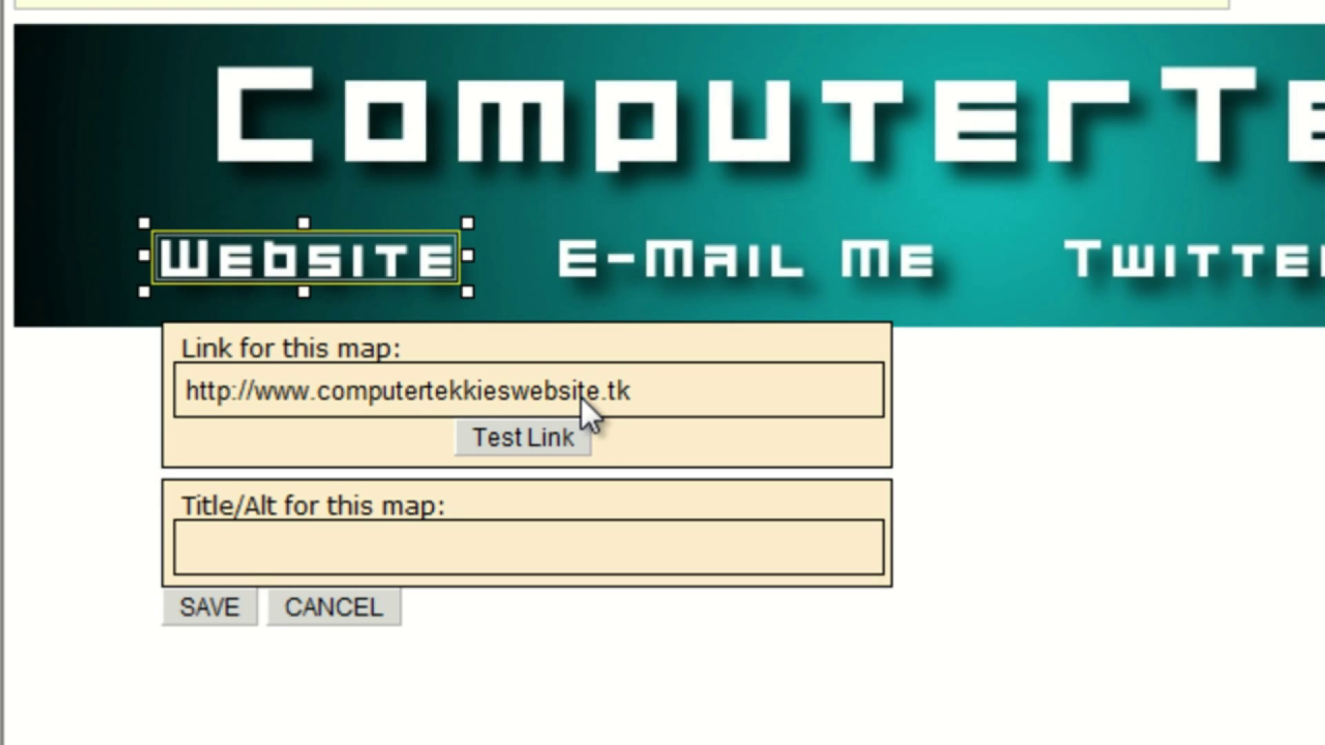
{"action": "type", "text": "/"}
{"action": "type", "text": "My "}
{"action": "type", "text": "Websit"}
{"action": "type", "text": "e"}
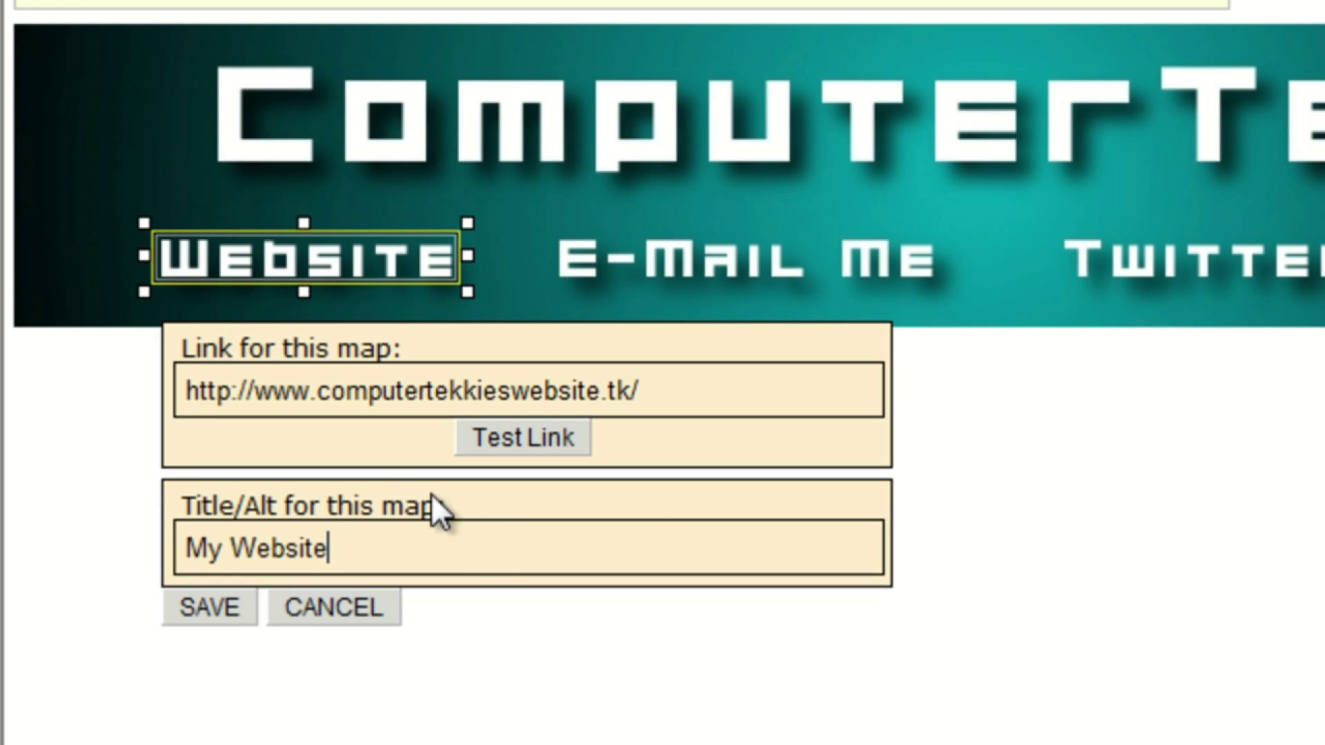
{"action": "left_click", "coordinate": [231, 616]}
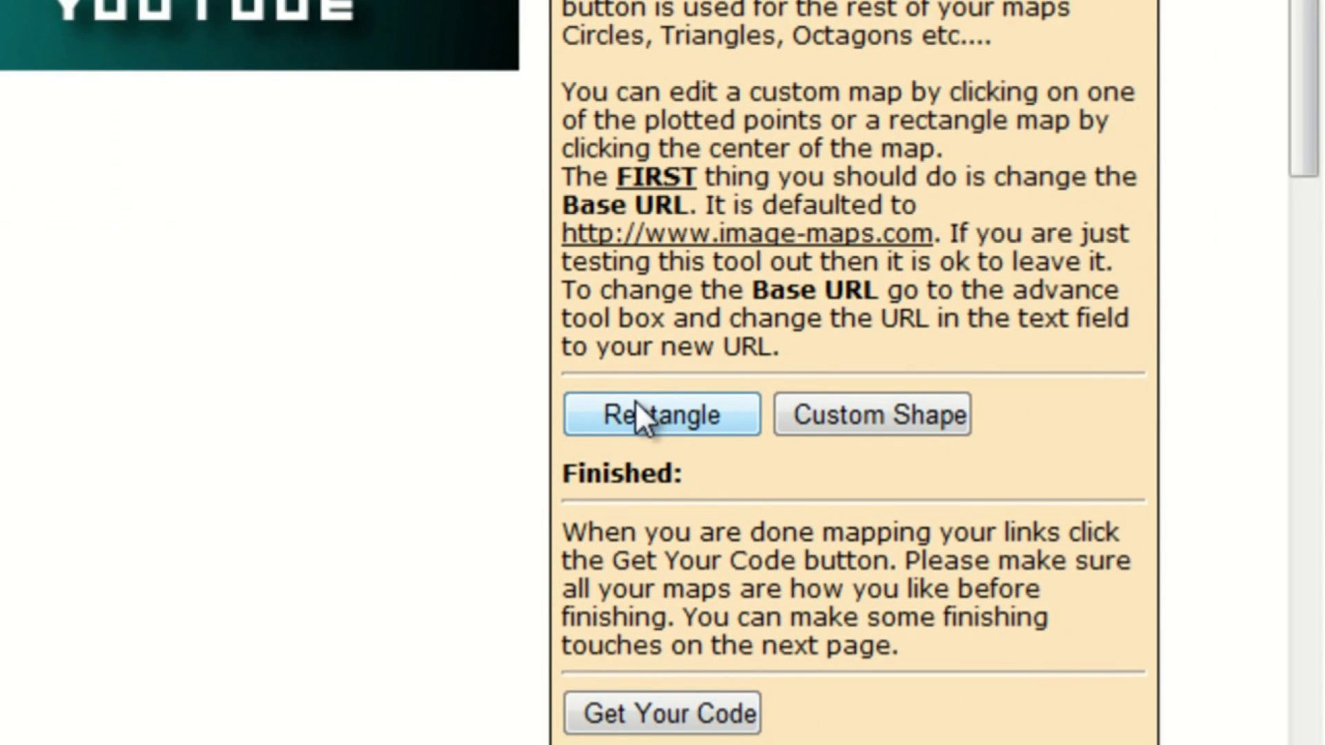
Add a second rectangle and stretch it over the 'E-Mail Me' text.
{"action": "left_click", "coordinate": [1108, 502]}
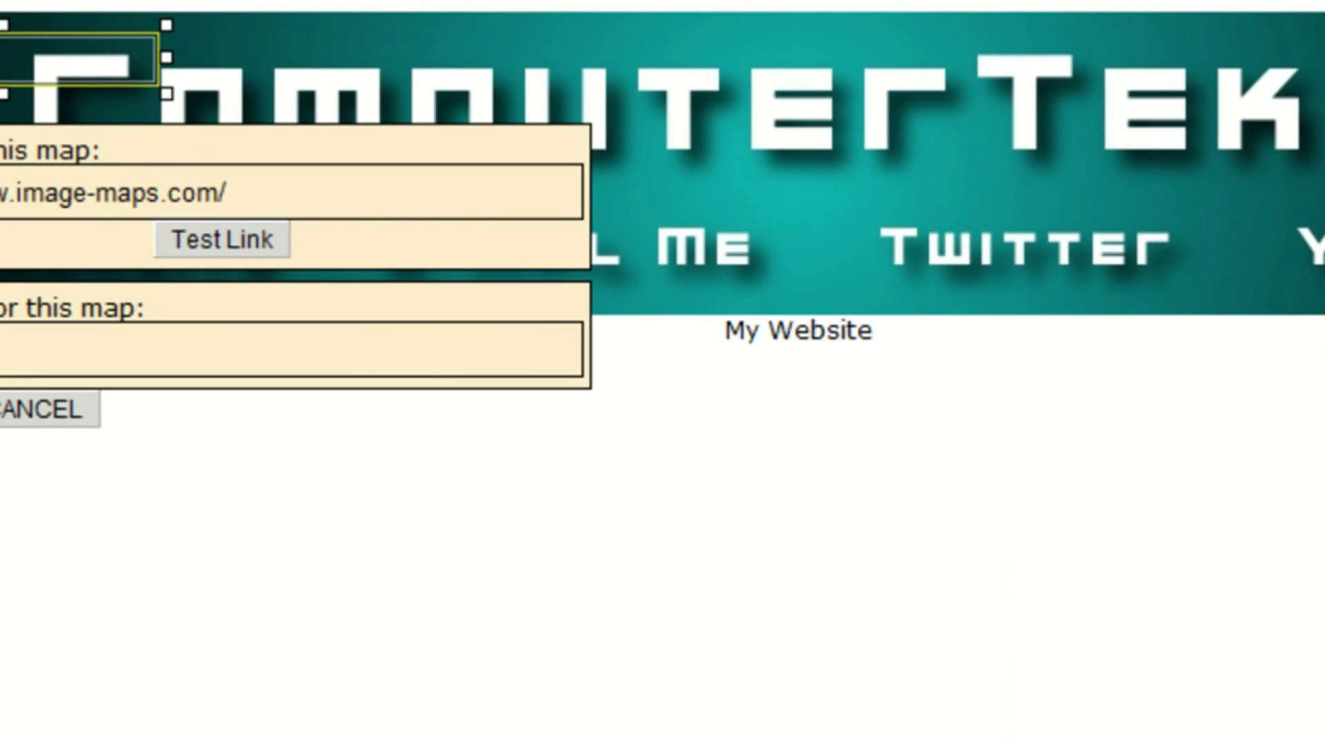
{"action": "left_click_drag", "start_coordinate": [5, 58], "coordinate": [482, 248]}
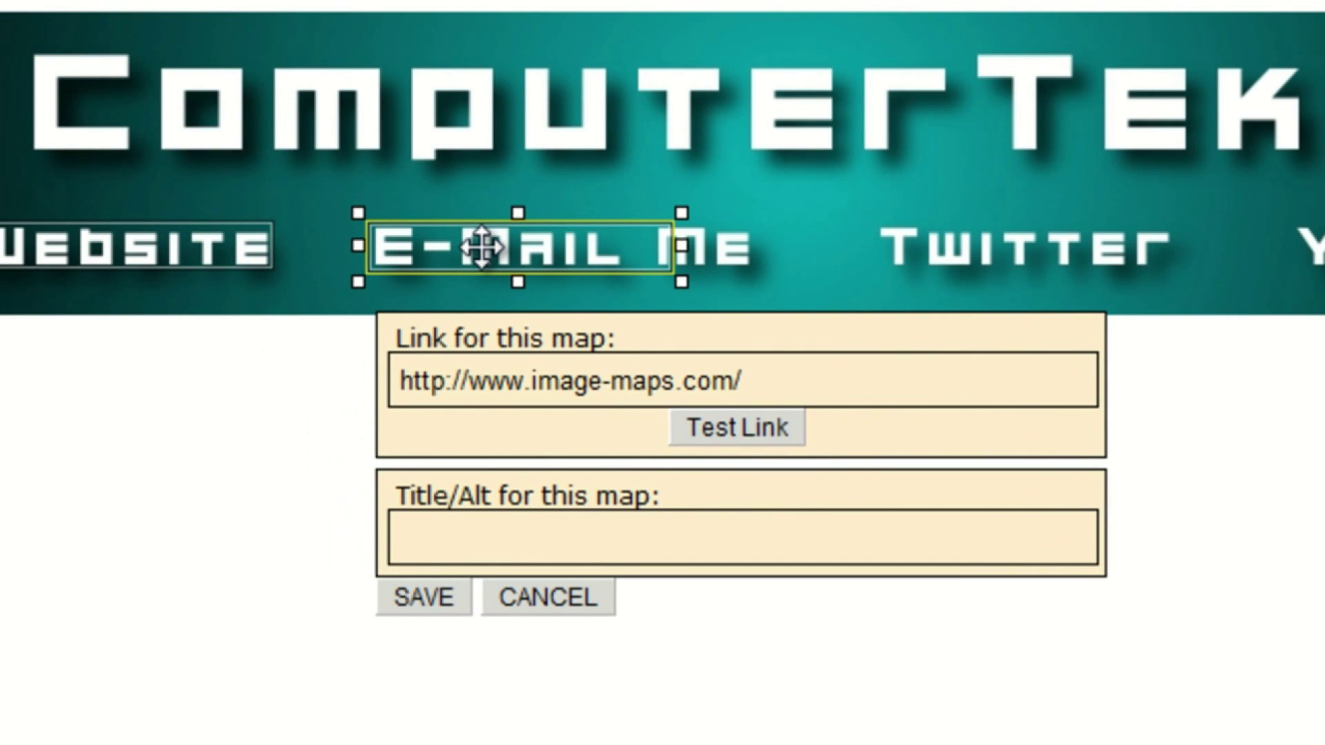
{"action": "left_click_drag", "start_coordinate": [681, 247], "coordinate": [765, 249]}
{"action": "left_click", "coordinate": [774, 381]}
{"action": "key", "text": "ctrl+a"}
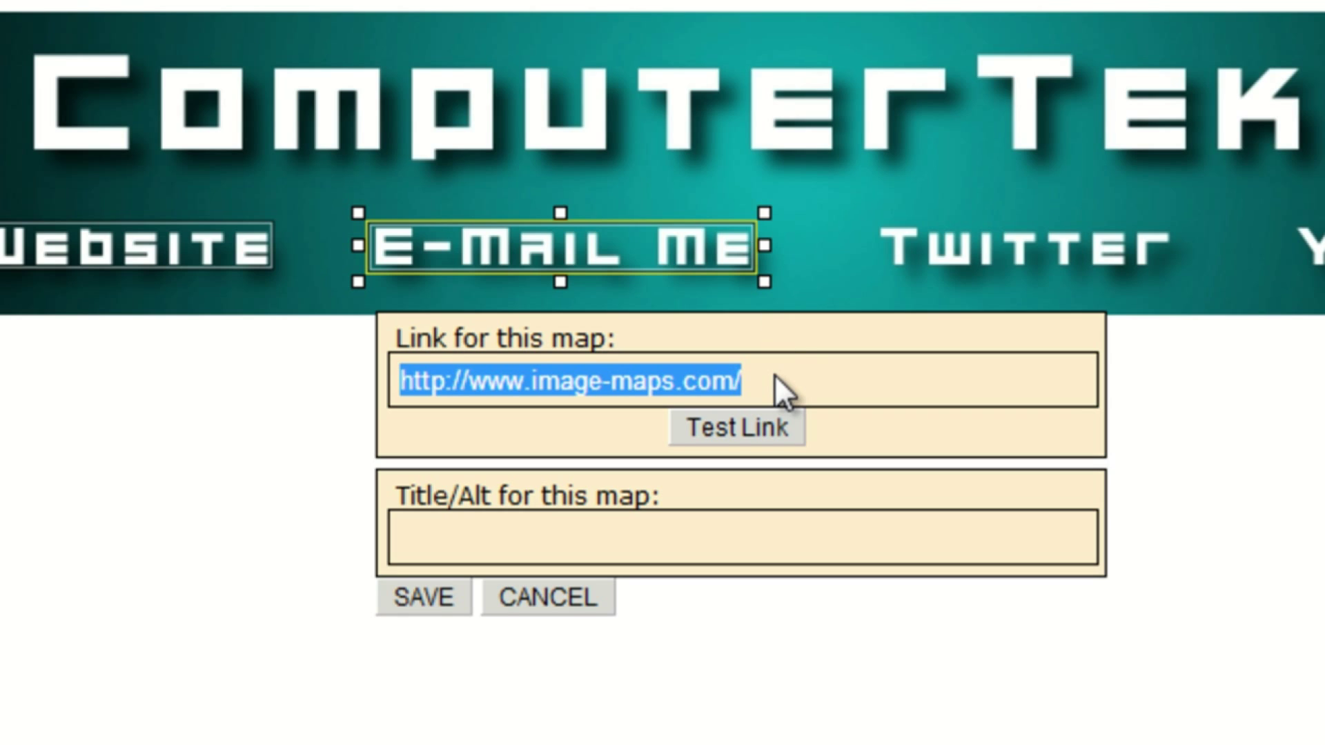
{"action": "type", "text": "htt"}
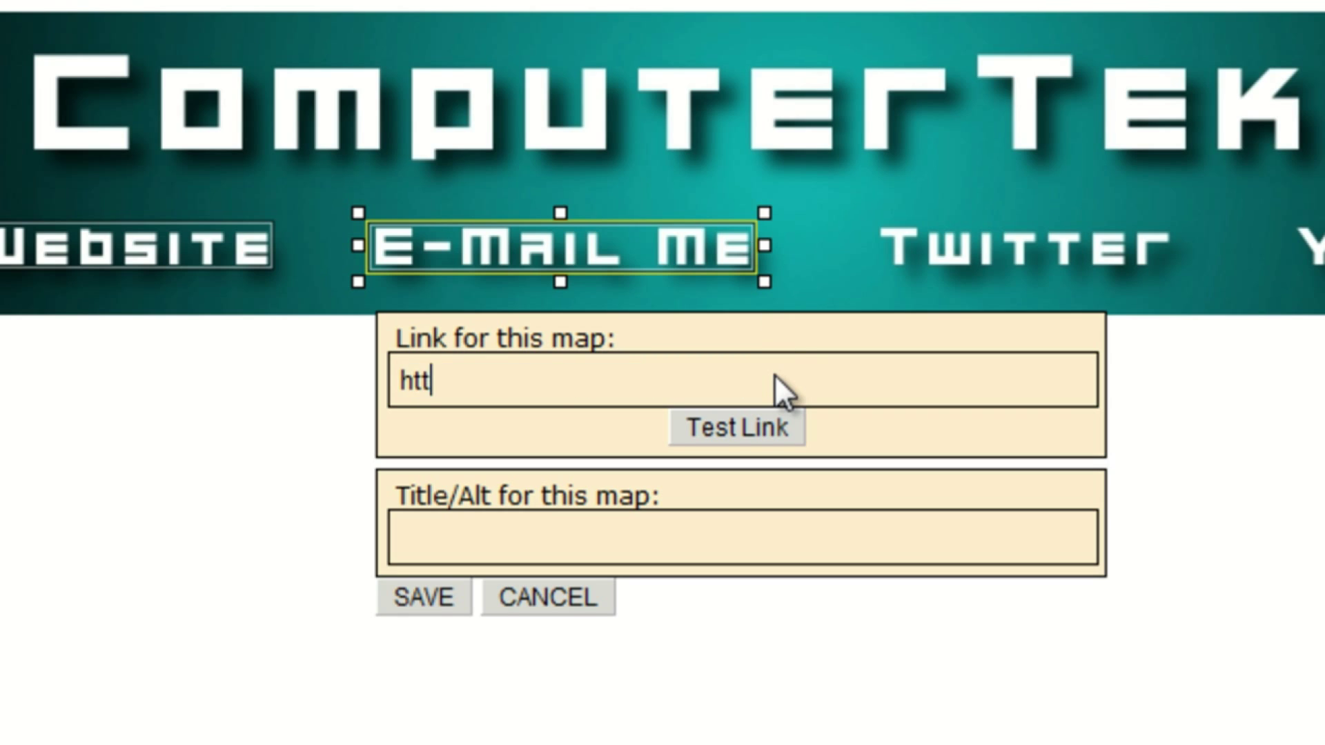
{"action": "type", "text": "p://www.com"}
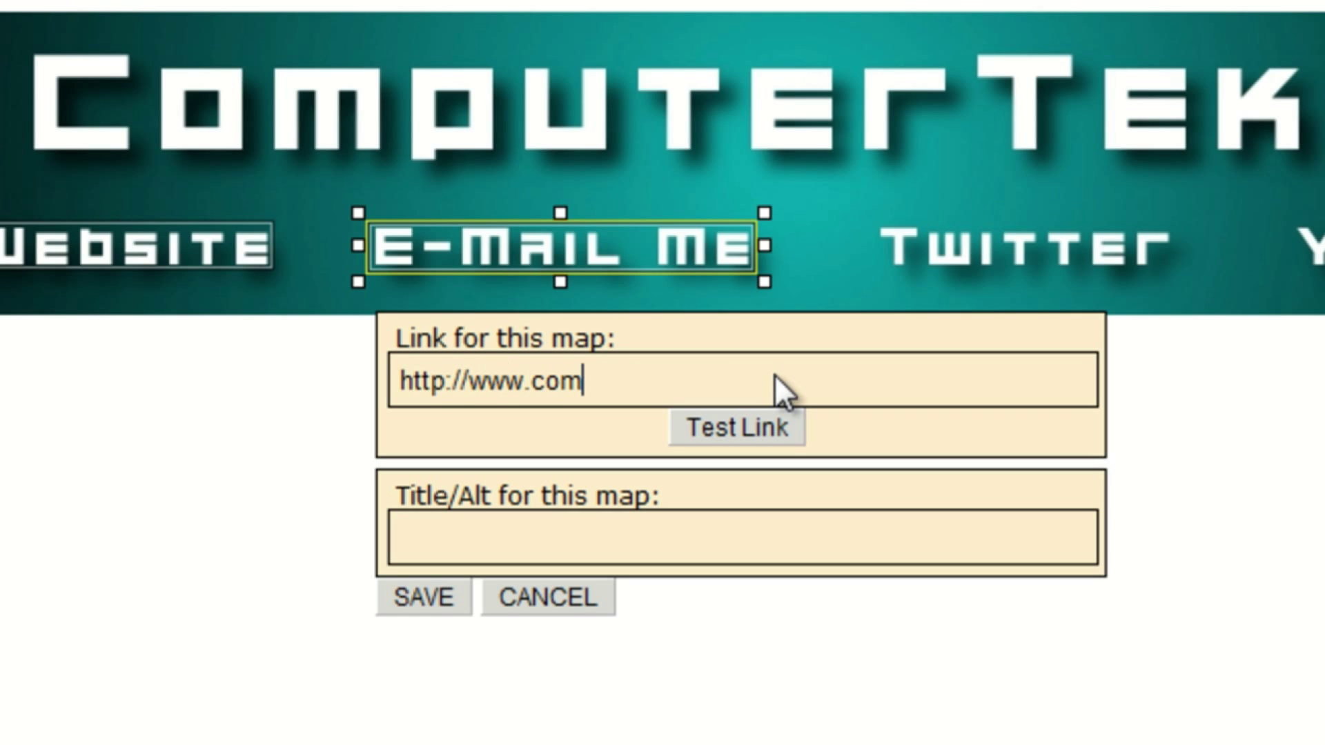
{"action": "type", "text": "putert"}
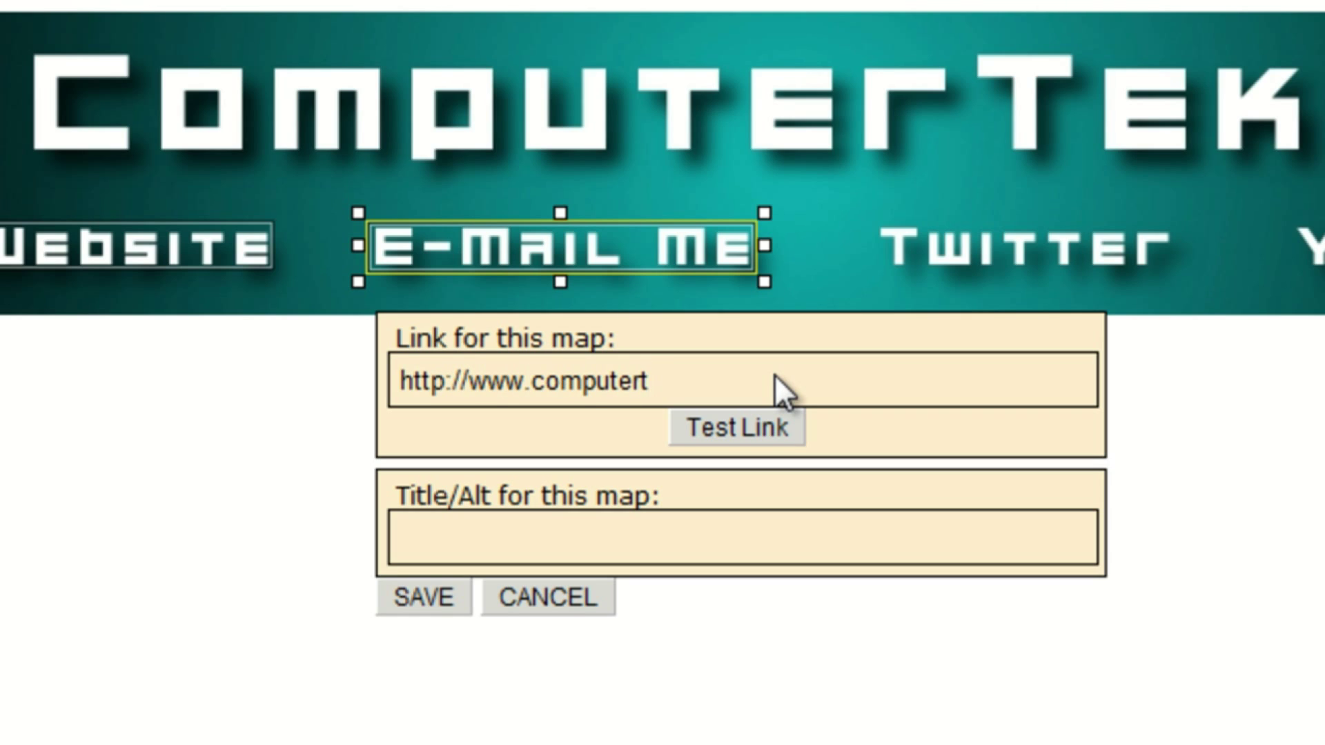
{"action": "type", "text": "ekkieswebsite.tk/"}
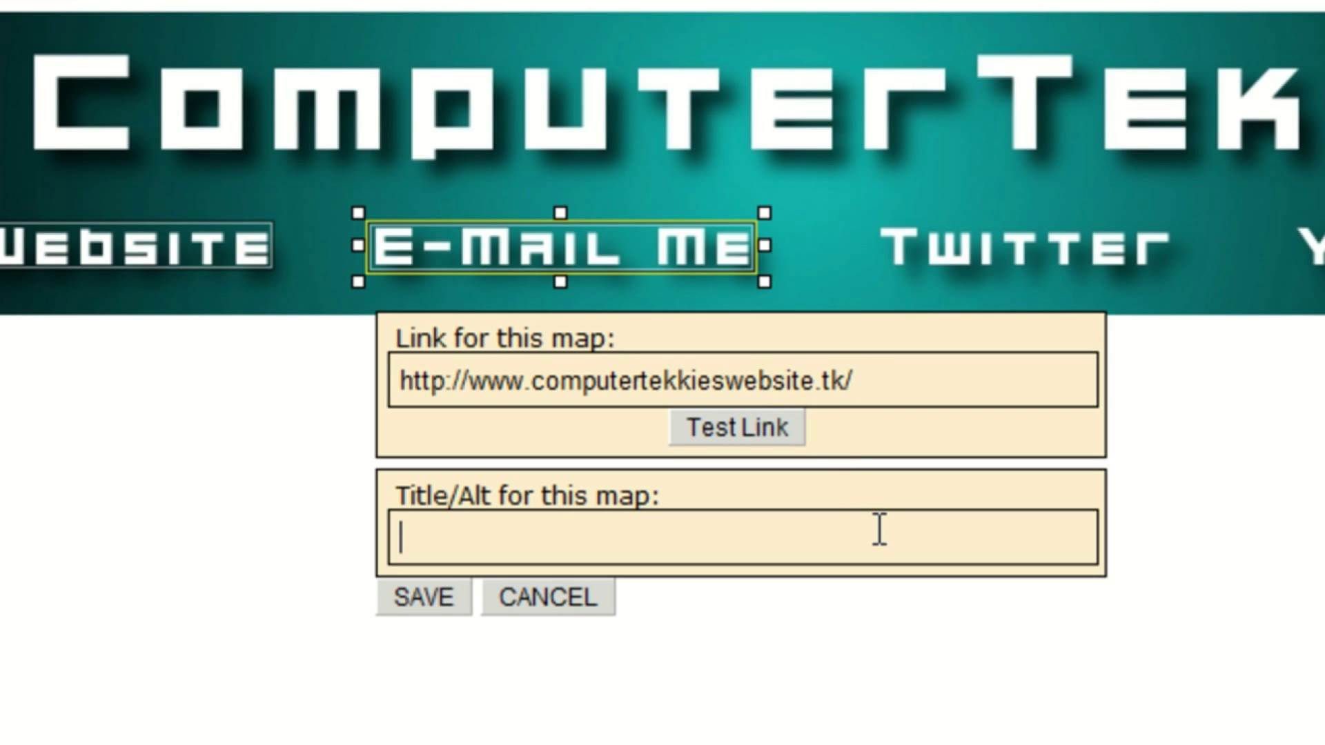
{"action": "type", "text": "My Website "}
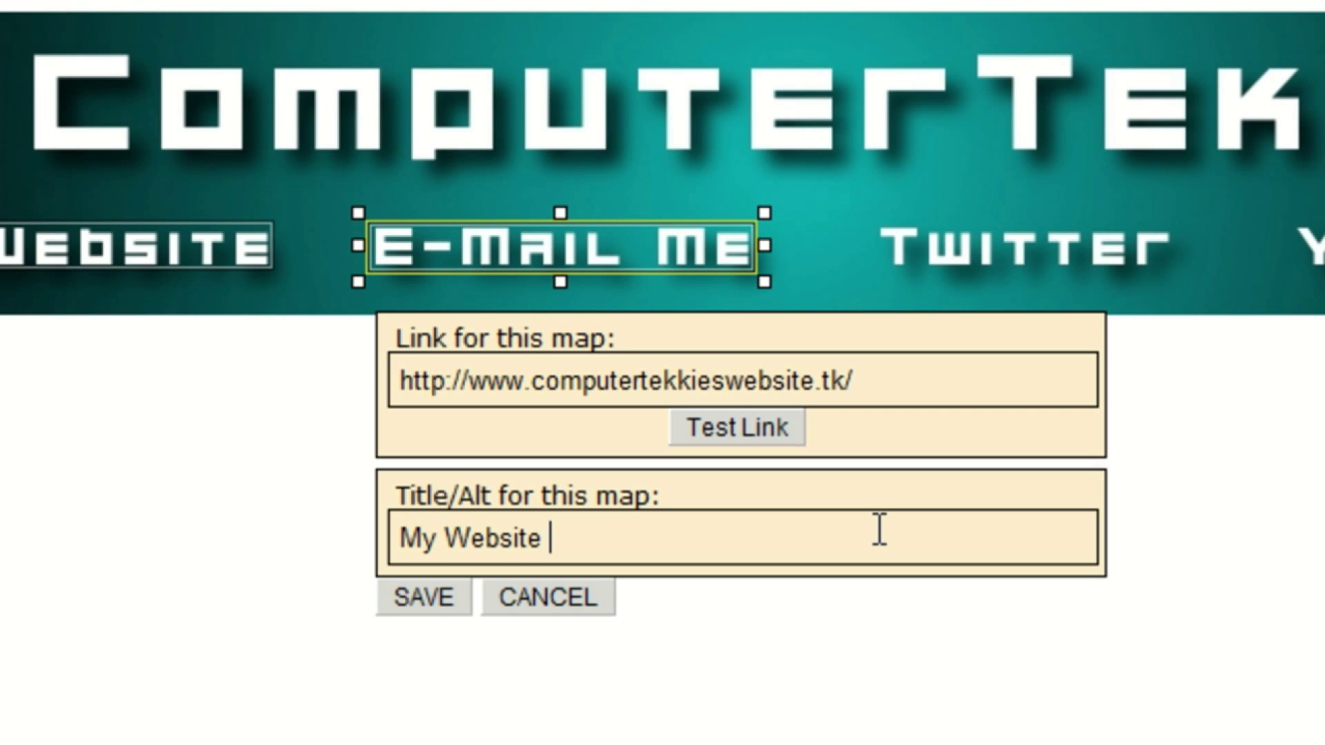
{"action": "type", "text": "(Click E-Mai"}
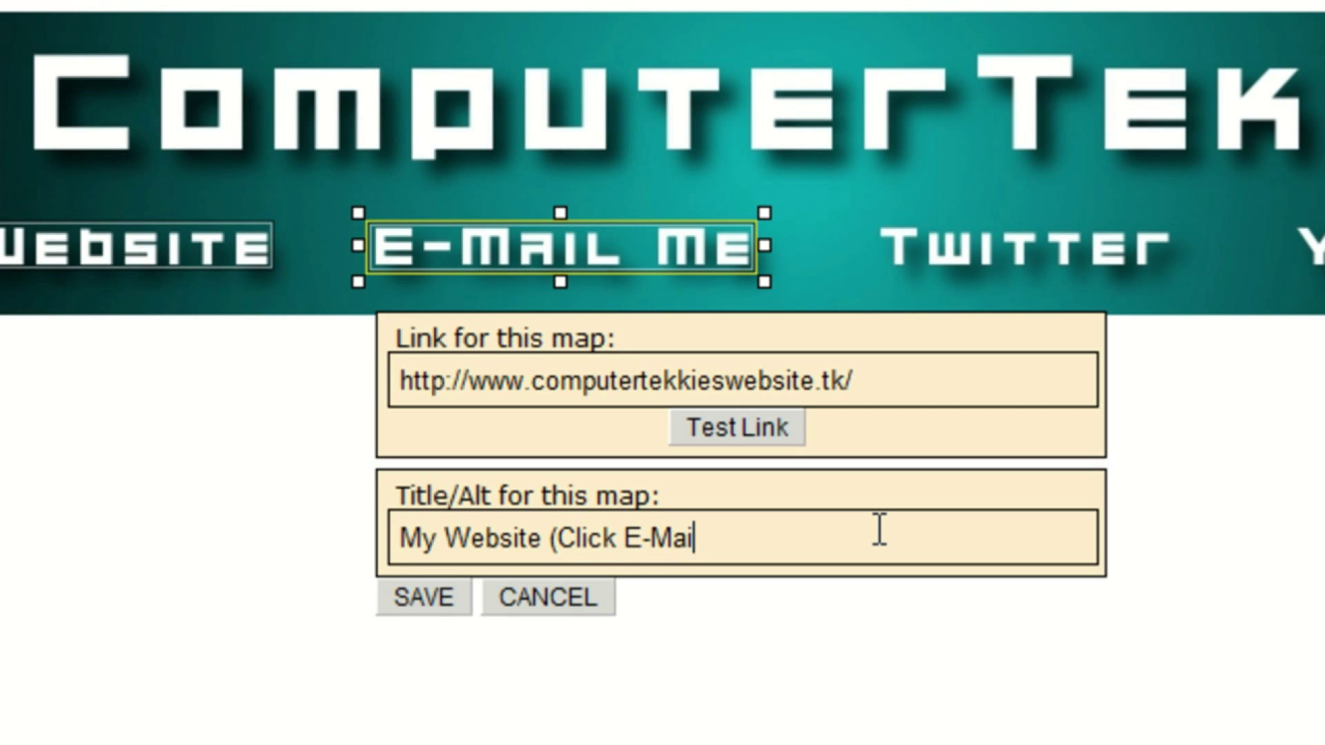
{"action": "type", "text": "l Me)"}
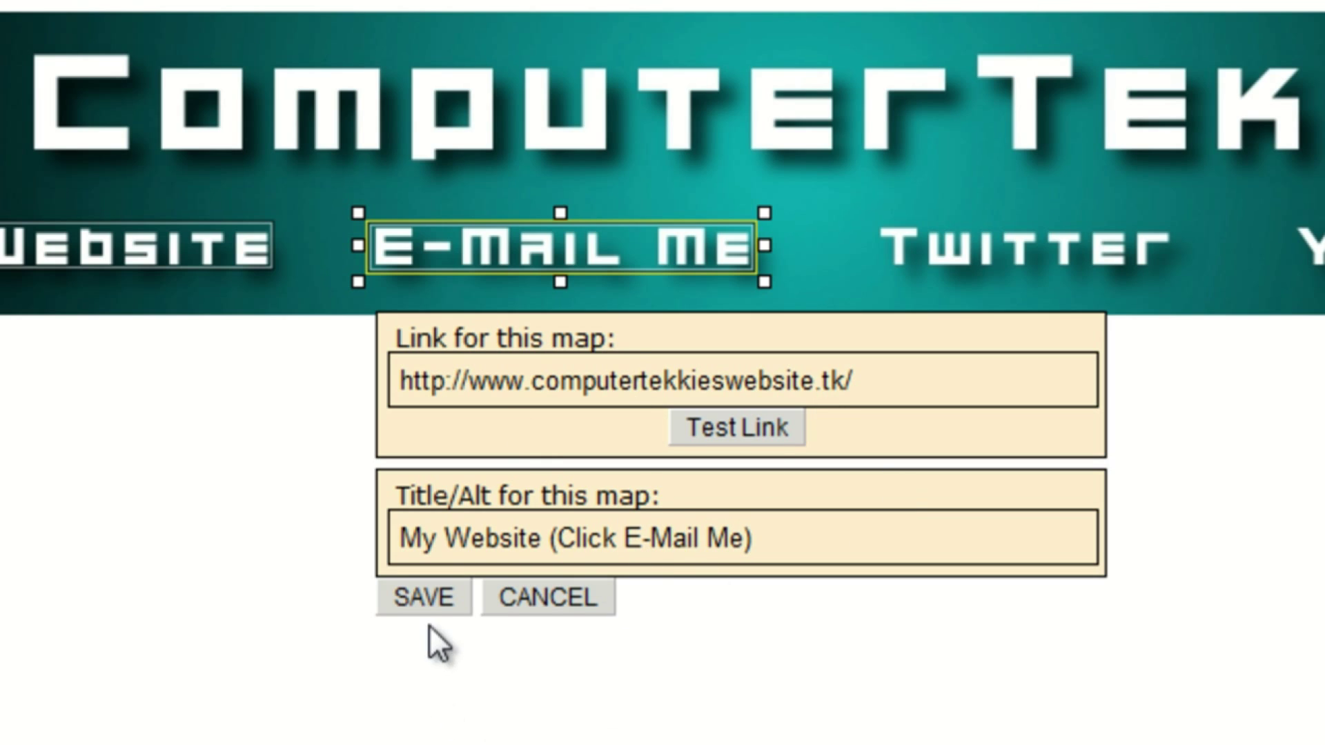
{"action": "left_click", "coordinate": [437, 601]}
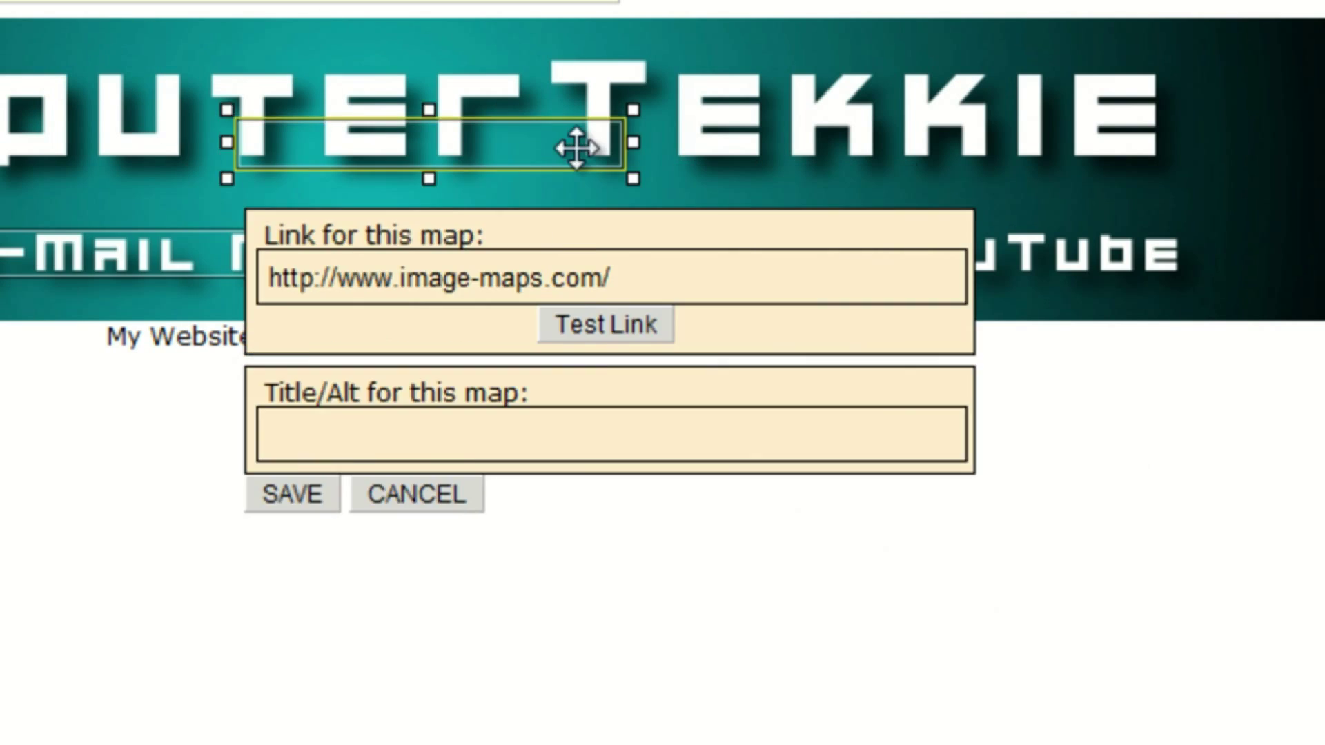
Place a rectangle over Twitter and save it linking to twitter.com/ComputerTekkie, titled 'Follow Me on Twitter'.
{"action": "left_click_drag", "start_coordinate": [583, 138], "coordinate": [777, 250]}
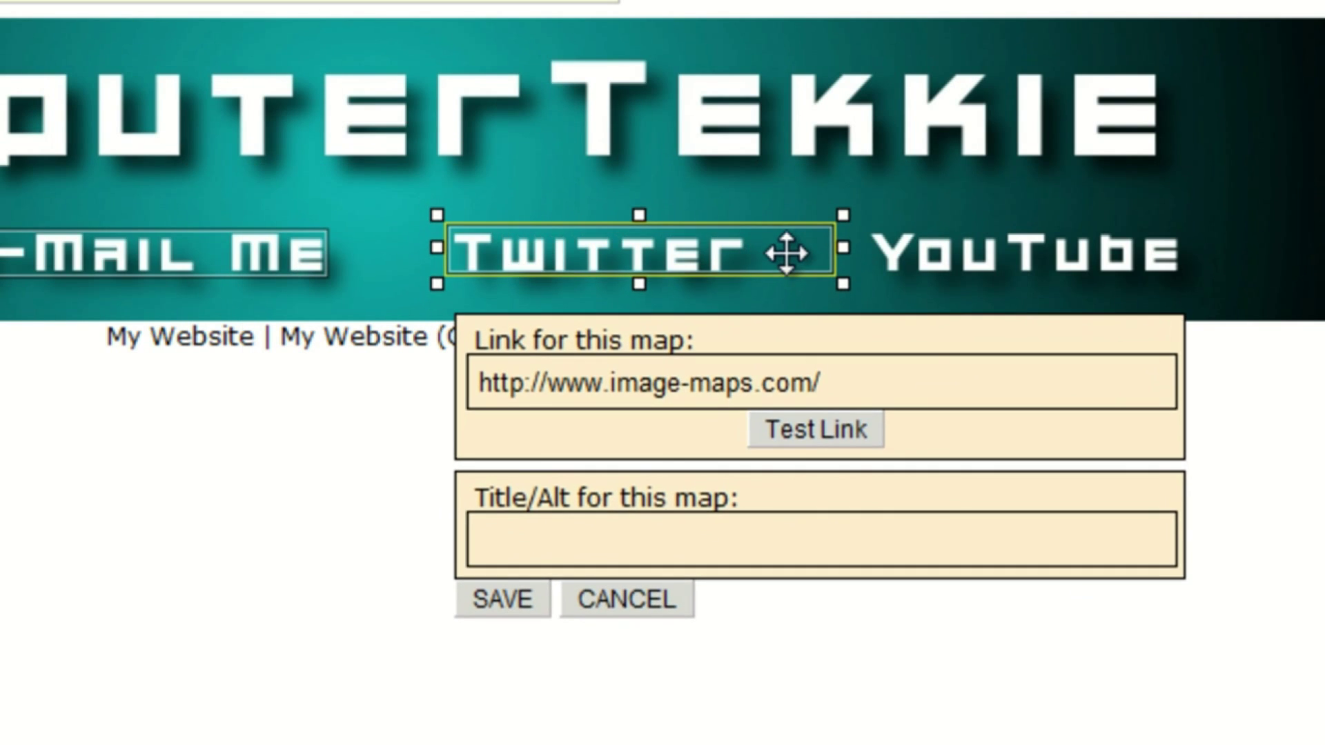
{"action": "mouse_move", "coordinate": [777, 251]}
{"action": "left_mouse_down"}
{"action": "mouse_move", "coordinate": [790, 254]}
{"action": "mouse_move", "coordinate": [762, 251]}
{"action": "left_mouse_up"}
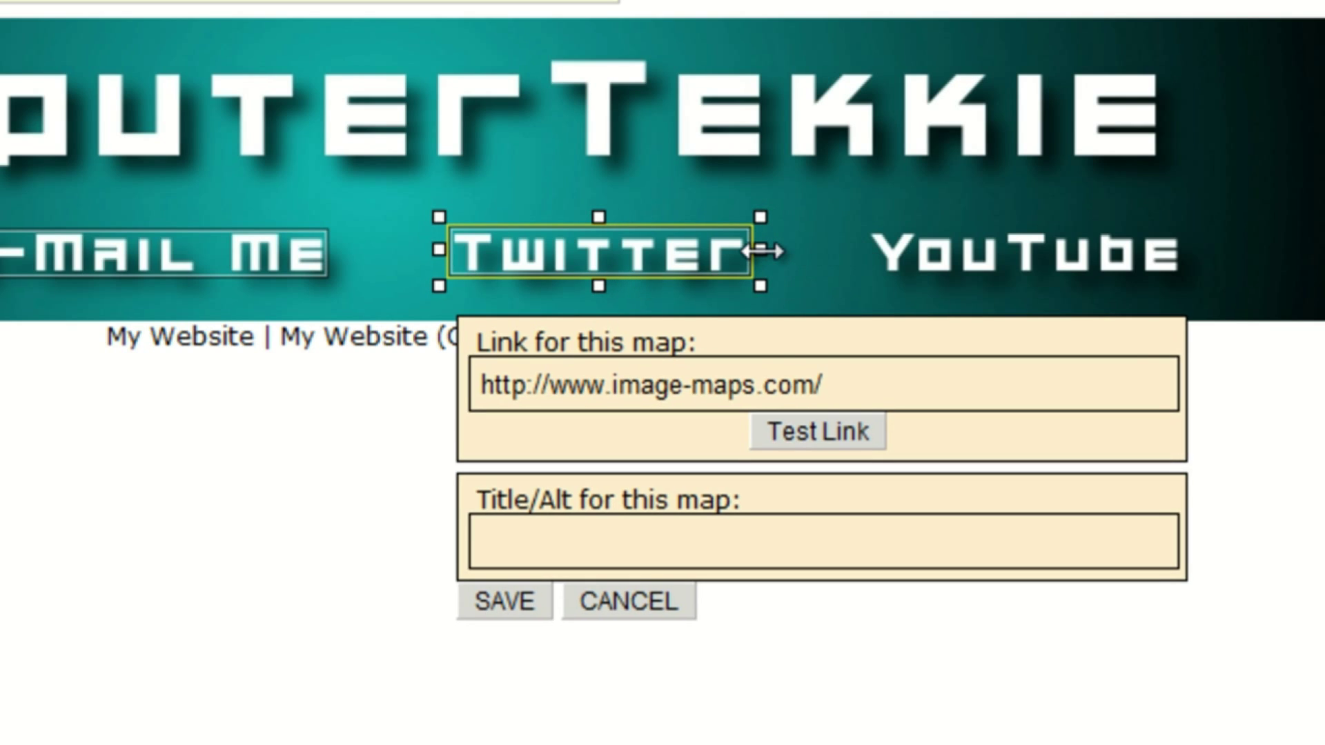
{"action": "triple_click", "coordinate": [861, 378]}
{"action": "type", "text": "http://www.t"}
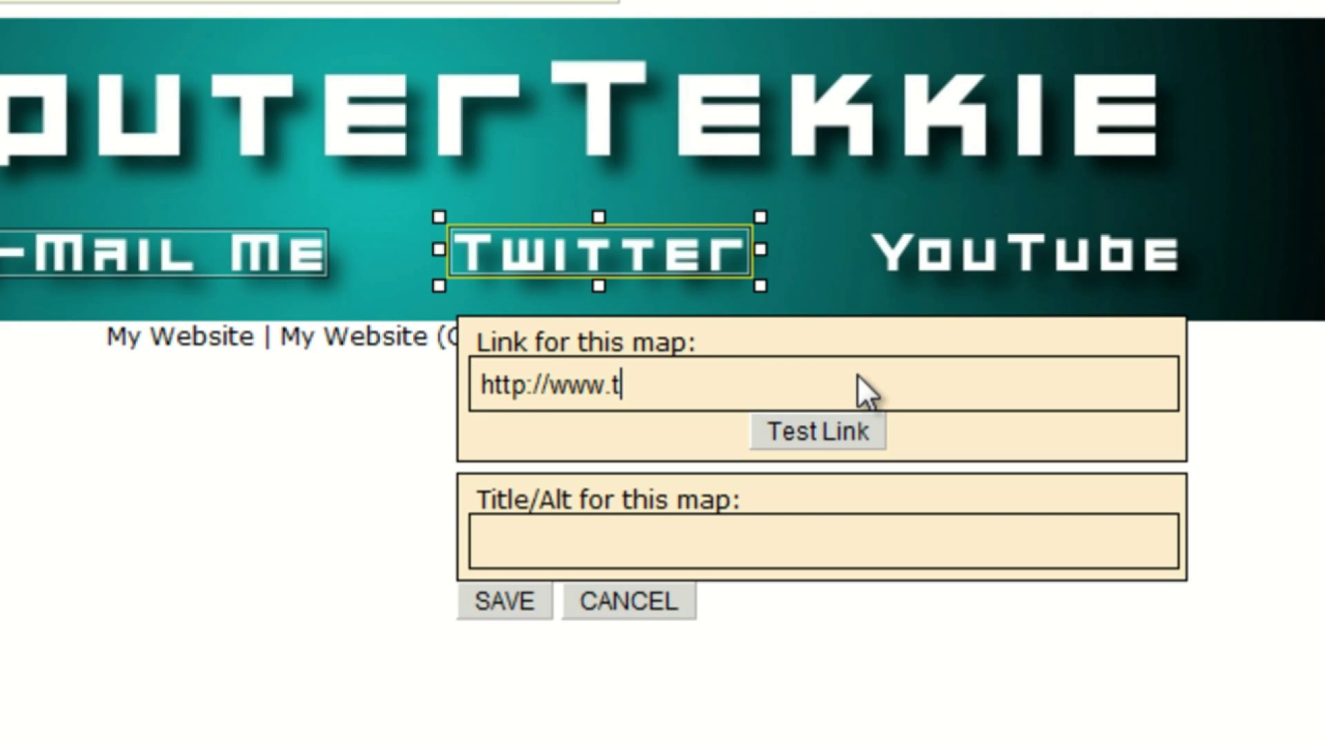
{"action": "type", "text": "witter.com/ComputerTekkie"}
{"action": "key", "text": "Tab"}
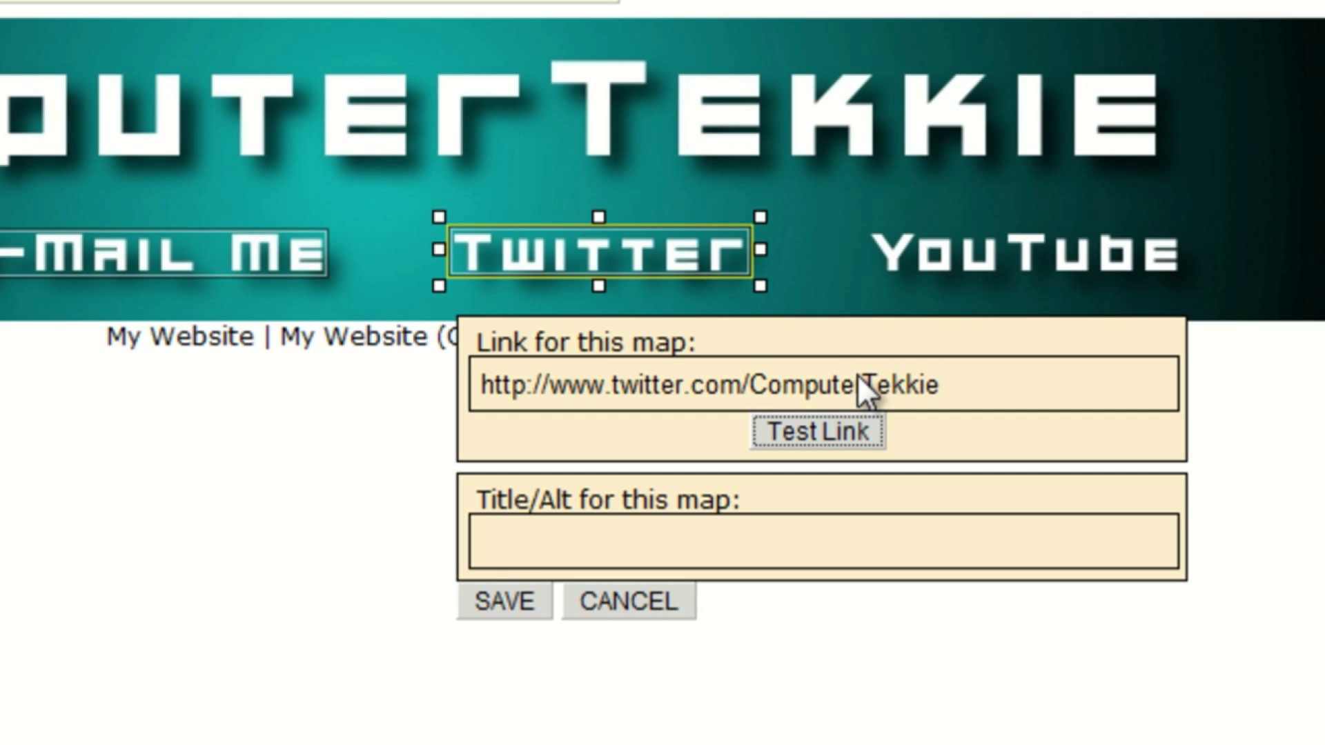
{"action": "left_click", "coordinate": [938, 546]}
{"action": "type", "text": "Follow Me on Twitter"}
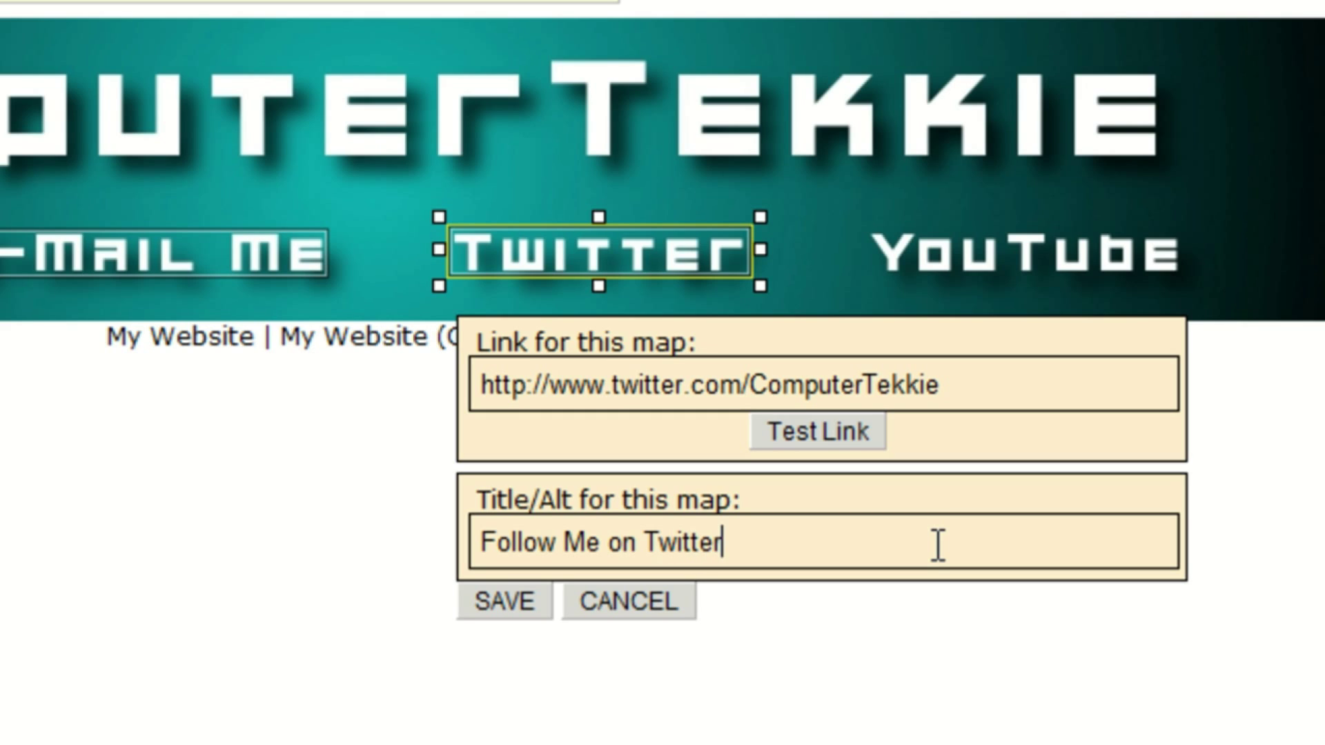
{"action": "left_click", "coordinate": [498, 607]}
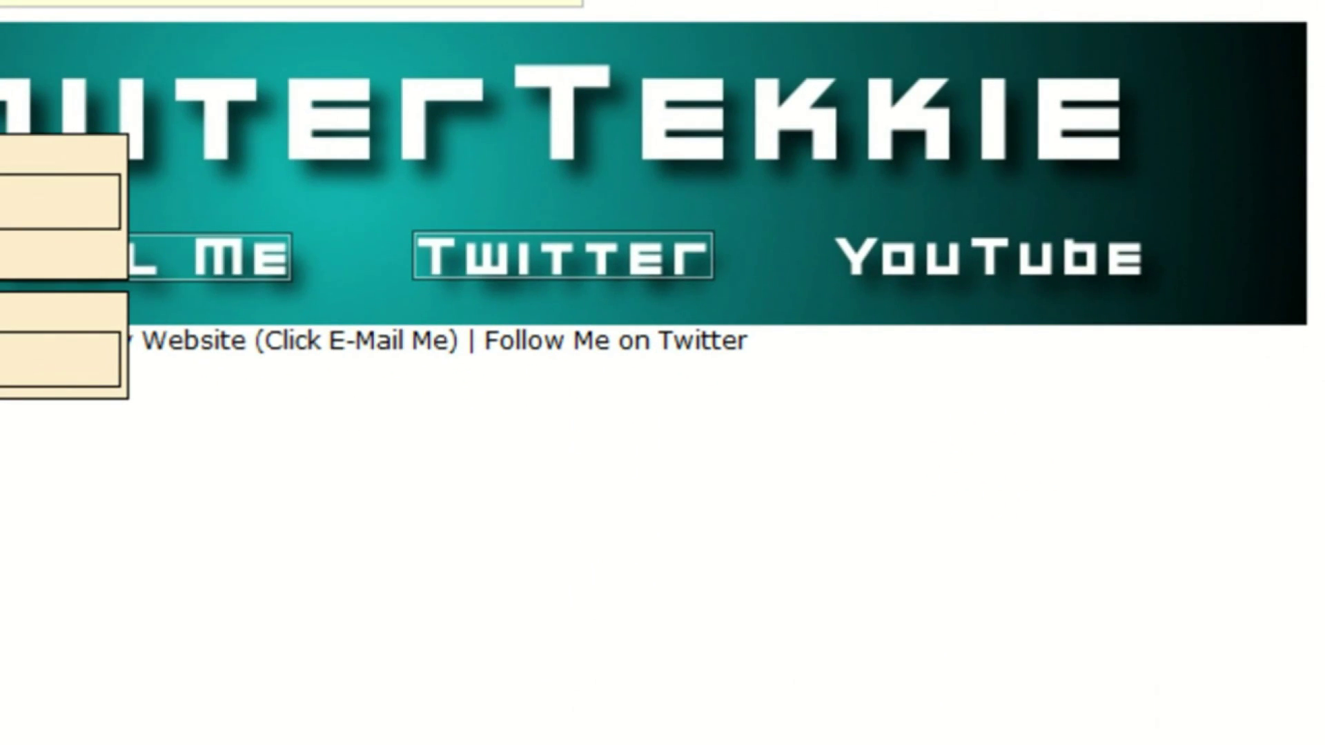
Fit a rectangle over YouTube and save it linking to youtube.com/ComputerTekkie, titled 'My YouTube Channel'.
{"action": "left_click_drag", "start_coordinate": [134, 125], "coordinate": [1067, 254]}
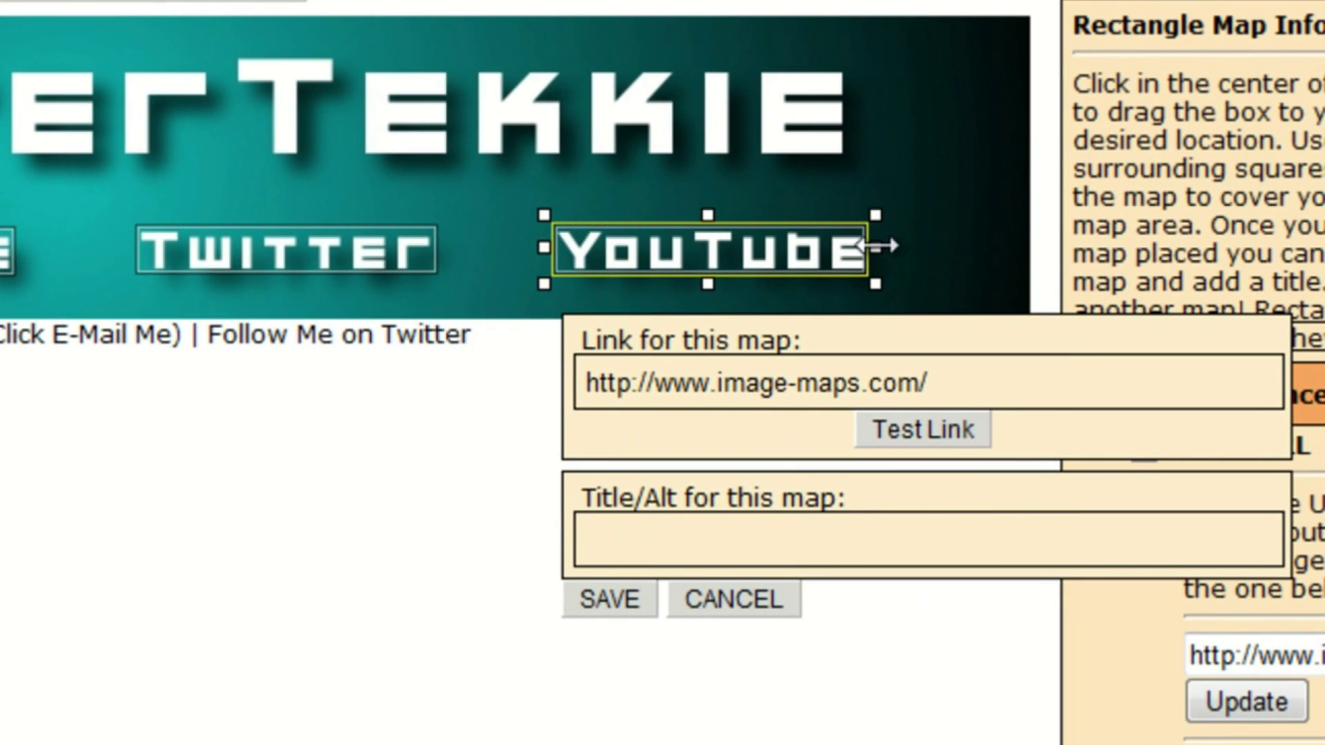
{"action": "left_click_drag", "start_coordinate": [875, 247], "coordinate": [879, 247]}
{"action": "key", "text": "ctrl+a"}
{"action": "type", "text": "http://www"}
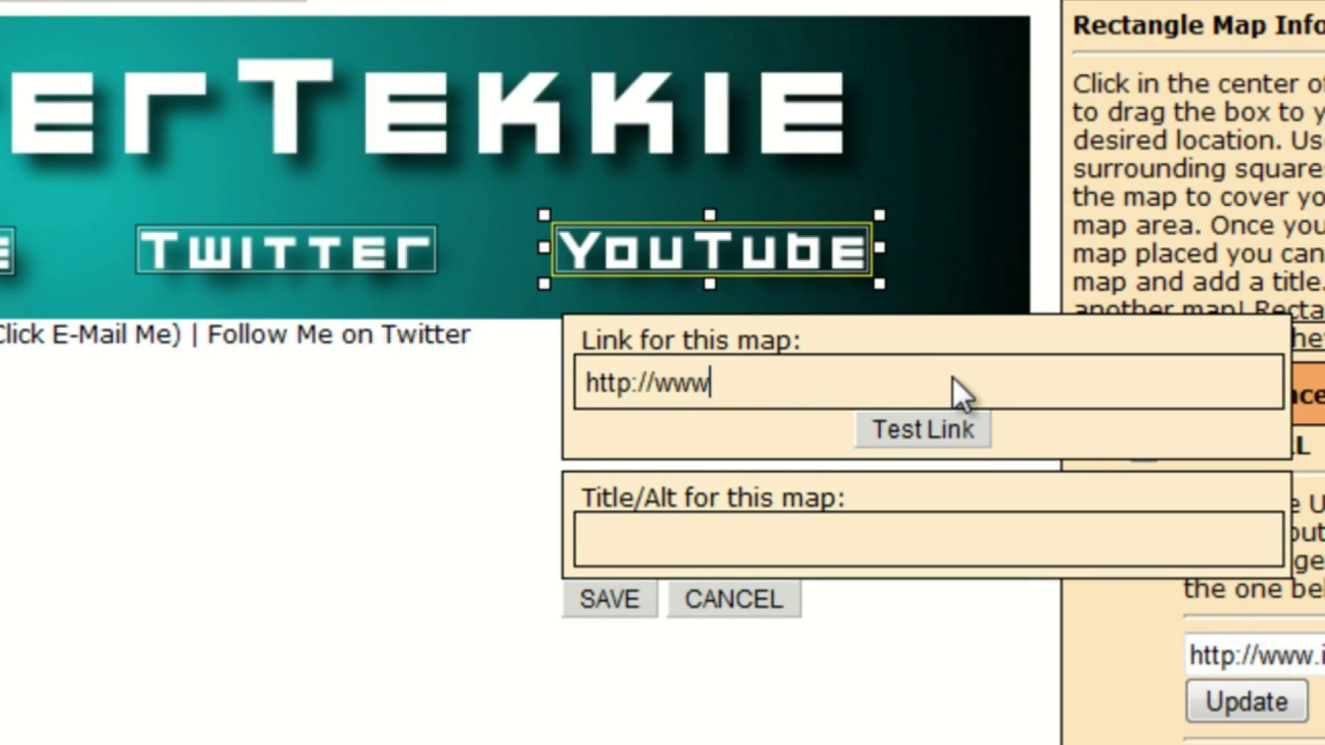
{"action": "type", "text": ".youtube.com/"}
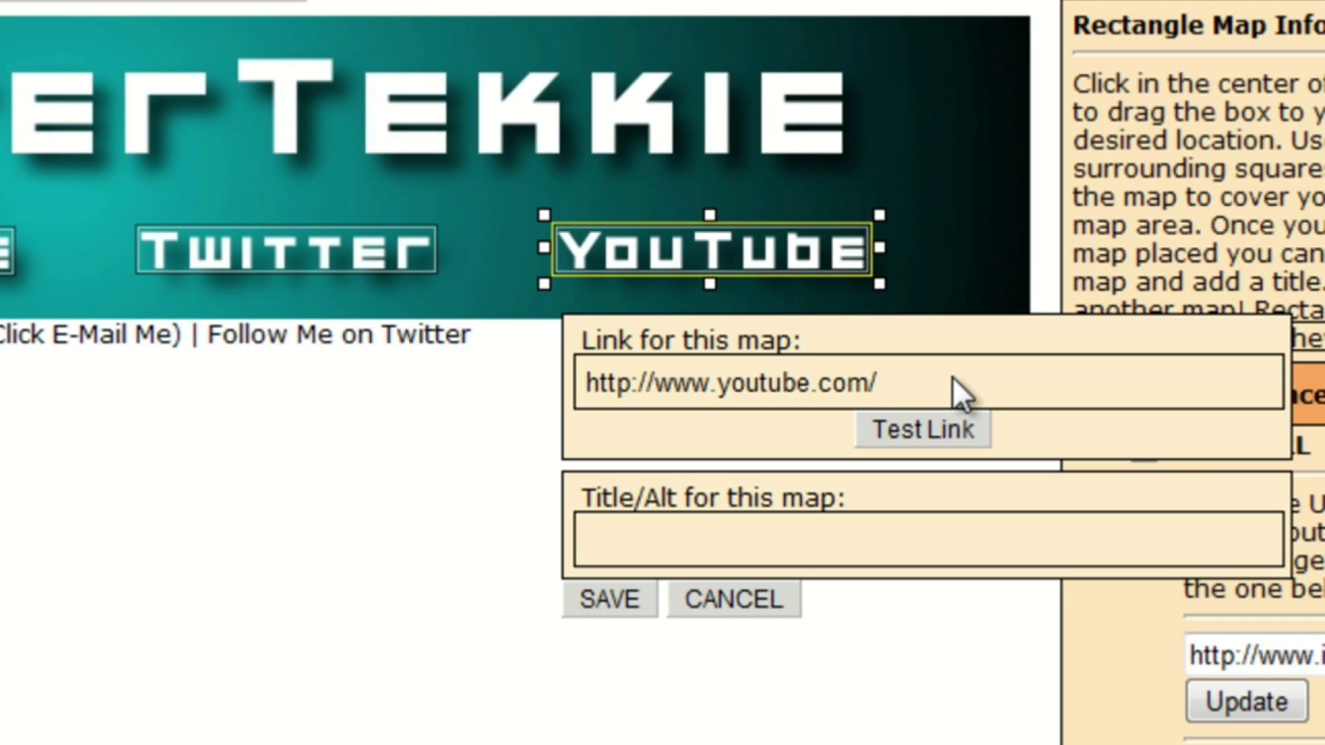
{"action": "type", "text": "ComputerTekkie"}
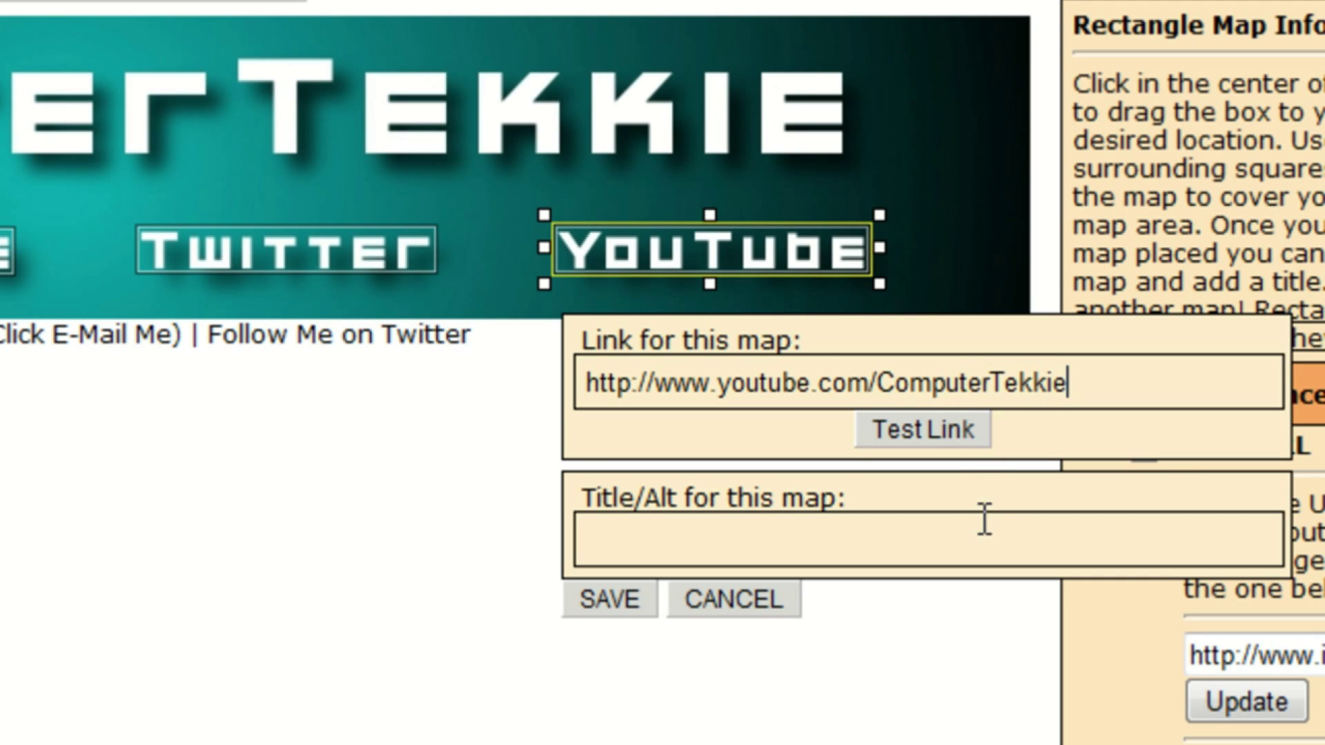
{"action": "left_click", "coordinate": [984, 538]}
{"action": "type", "text": "MY"}
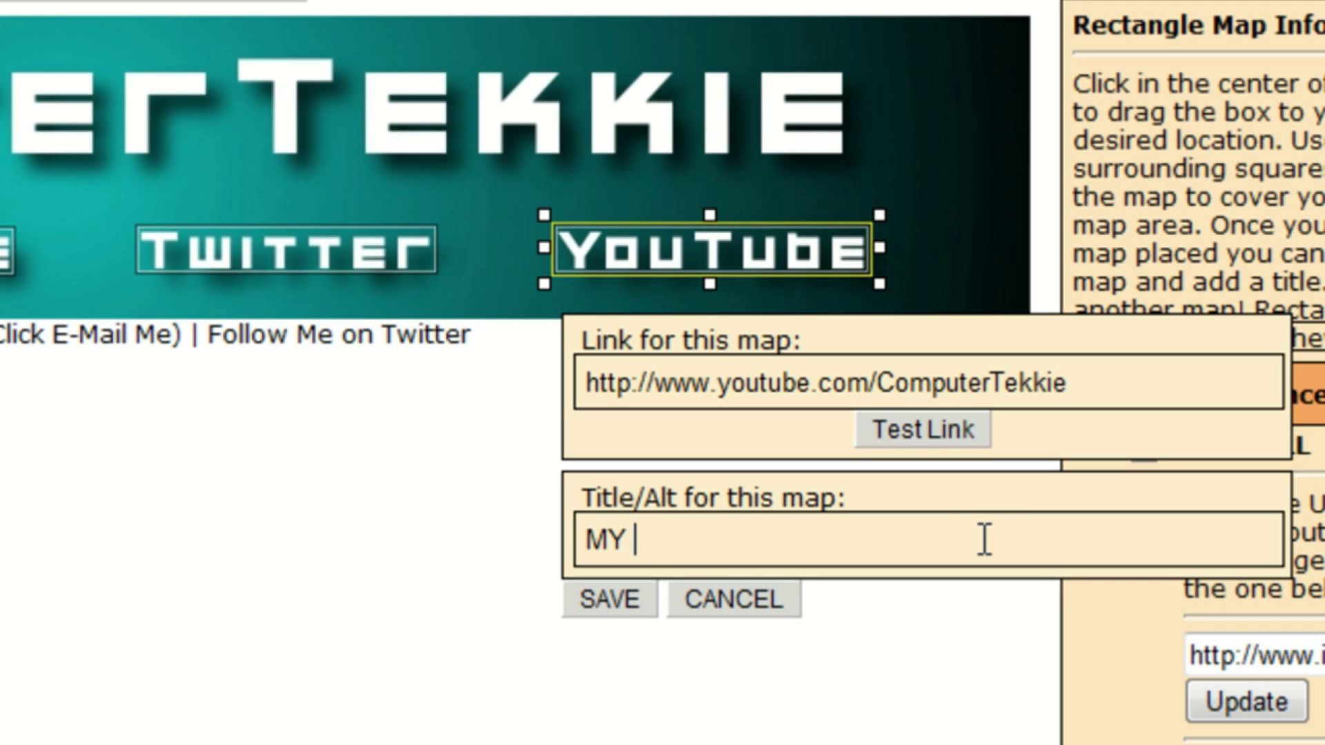
{"action": "key", "text": "BackSpace"}
{"action": "key", "text": "BackSpace"}
{"action": "type", "text": "YouTube Channel"}
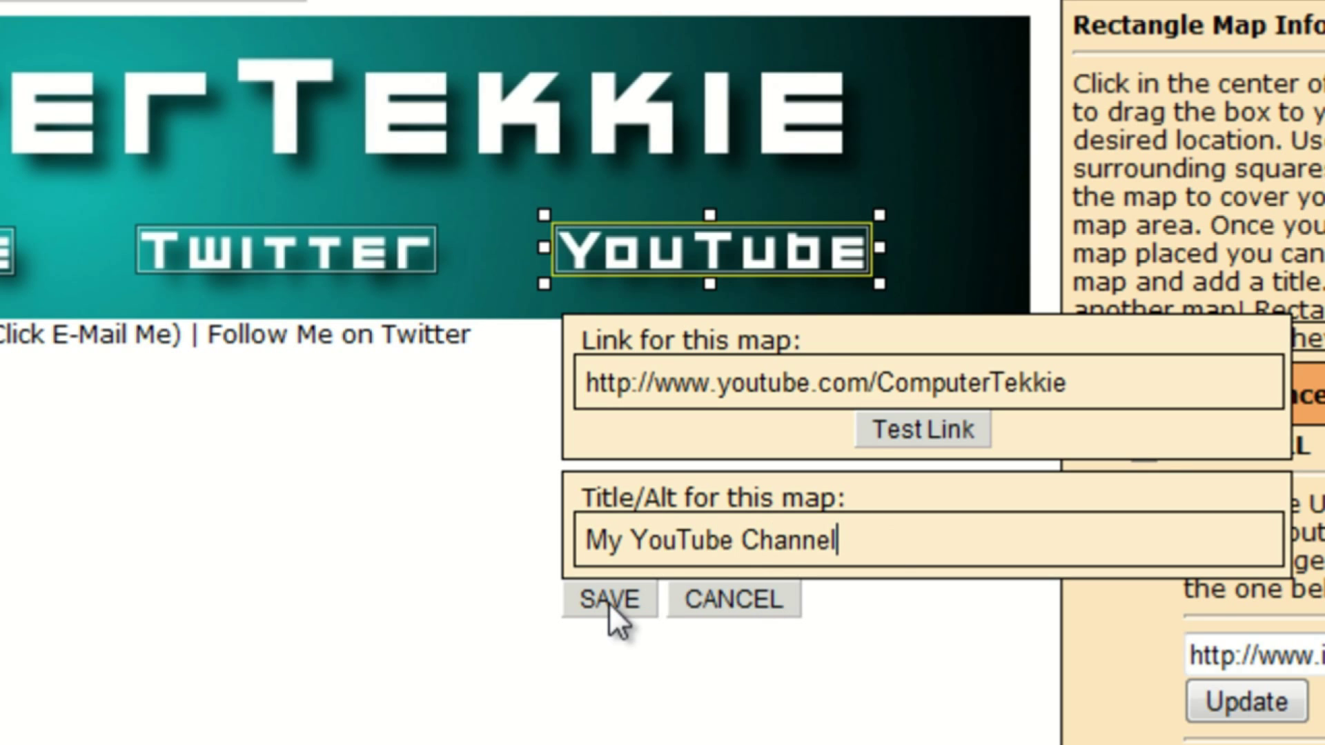
{"action": "left_click", "coordinate": [609, 601]}
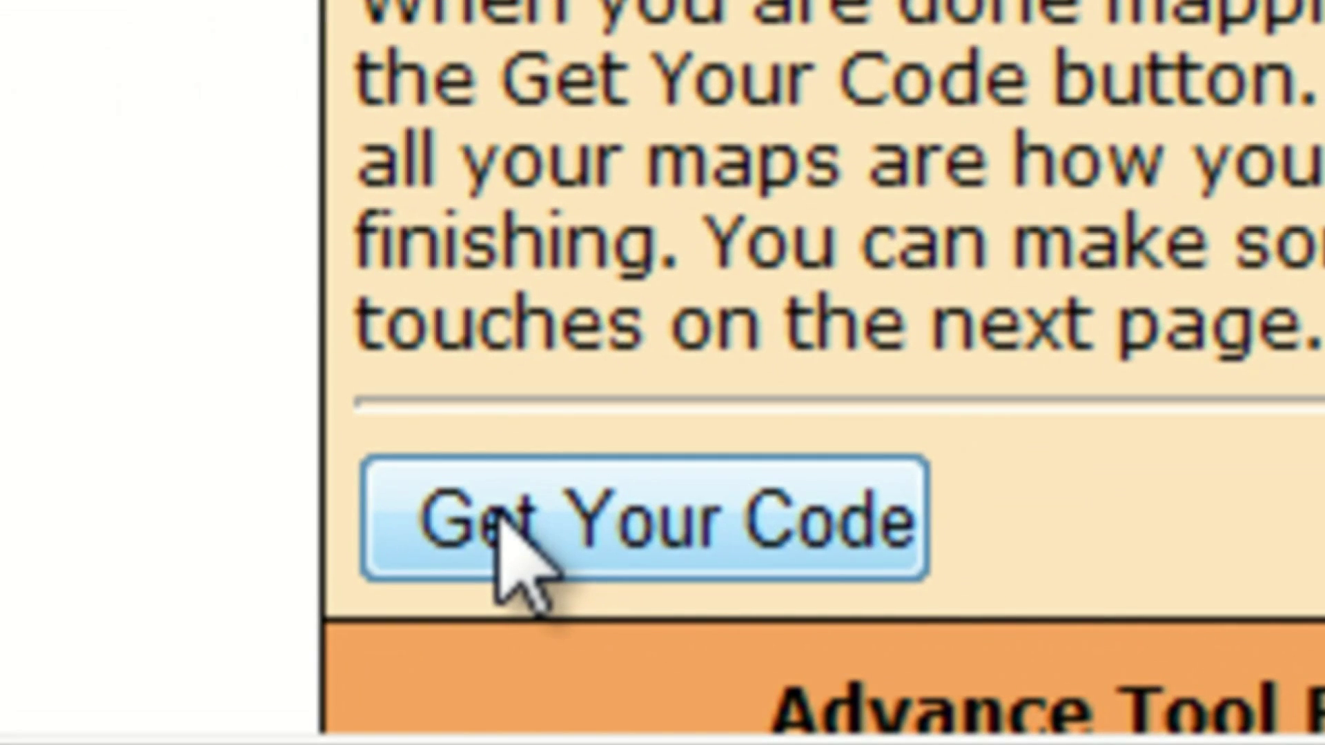
Generate the image map and show its HTML code for all four banner areas.
{"action": "left_click", "coordinate": [1032, 641]}
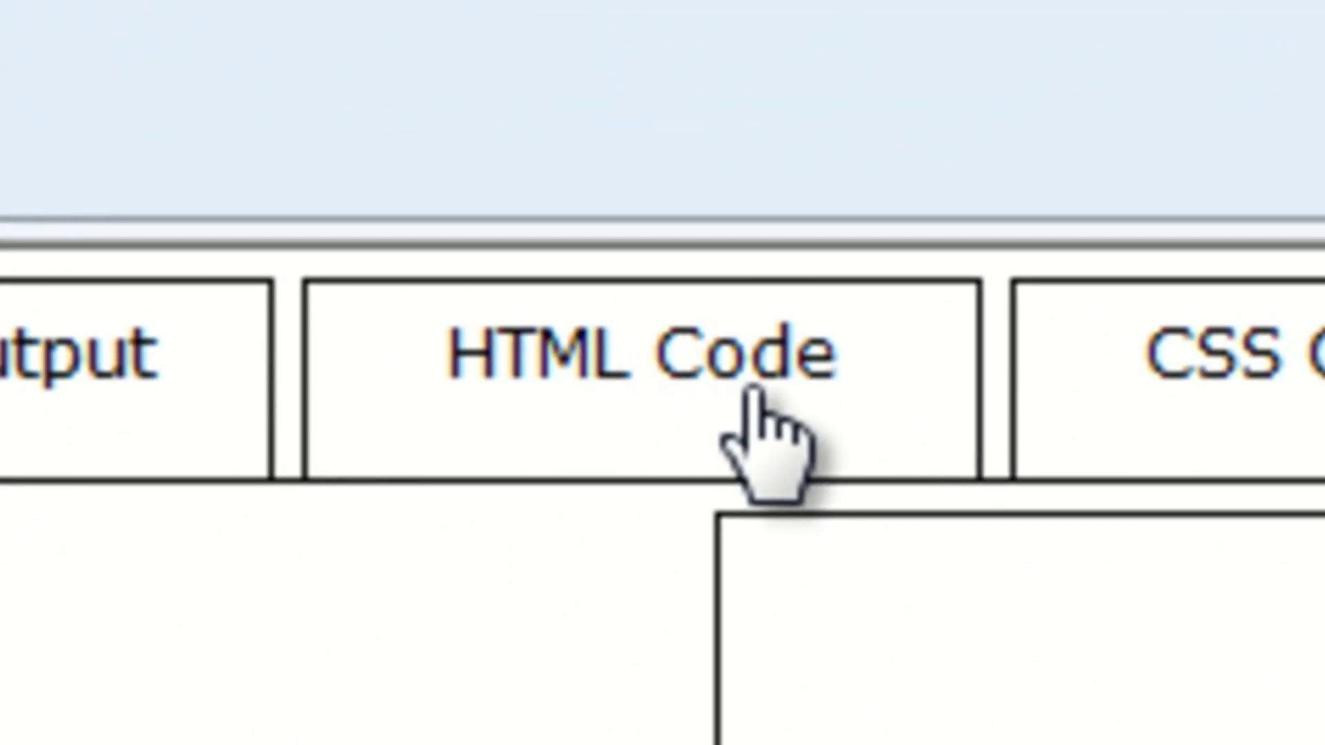
{"action": "left_click", "coordinate": [580, 260]}
{"action": "left_click", "coordinate": [665, 472]}
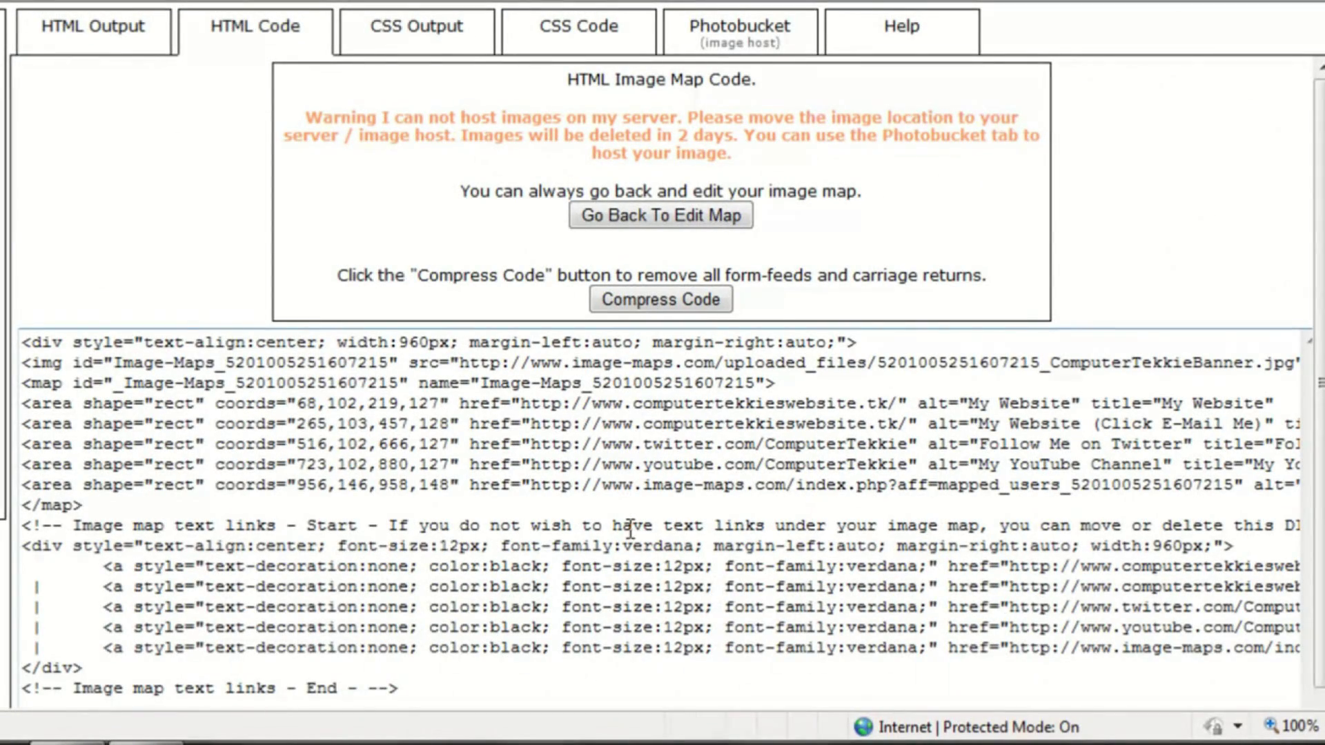
{"action": "mouse_move", "coordinate": [23, 341]}
{"action": "left_mouse_down"}
{"action": "mouse_move", "coordinate": [511, 499]}
{"action": "mouse_move", "coordinate": [979, 626]}
{"action": "left_mouse_up"}
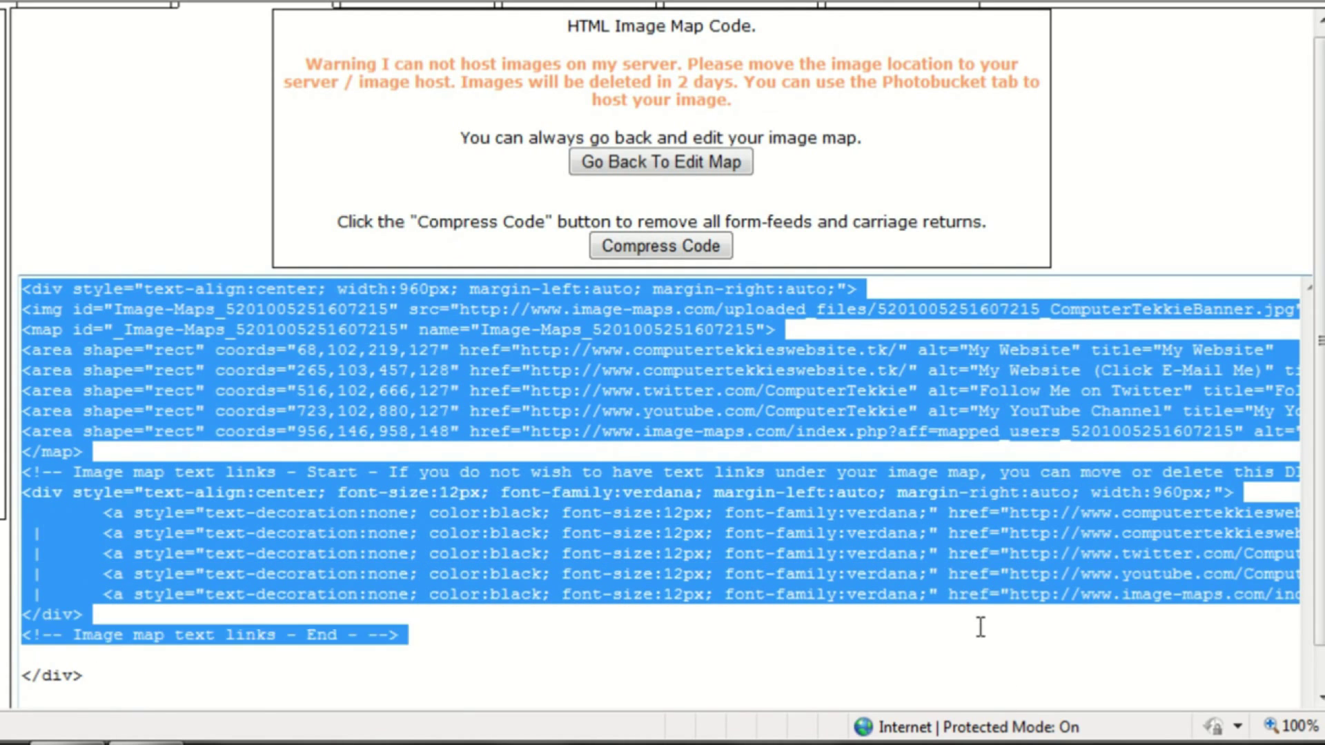
{"action": "left_click", "coordinate": [981, 646]}
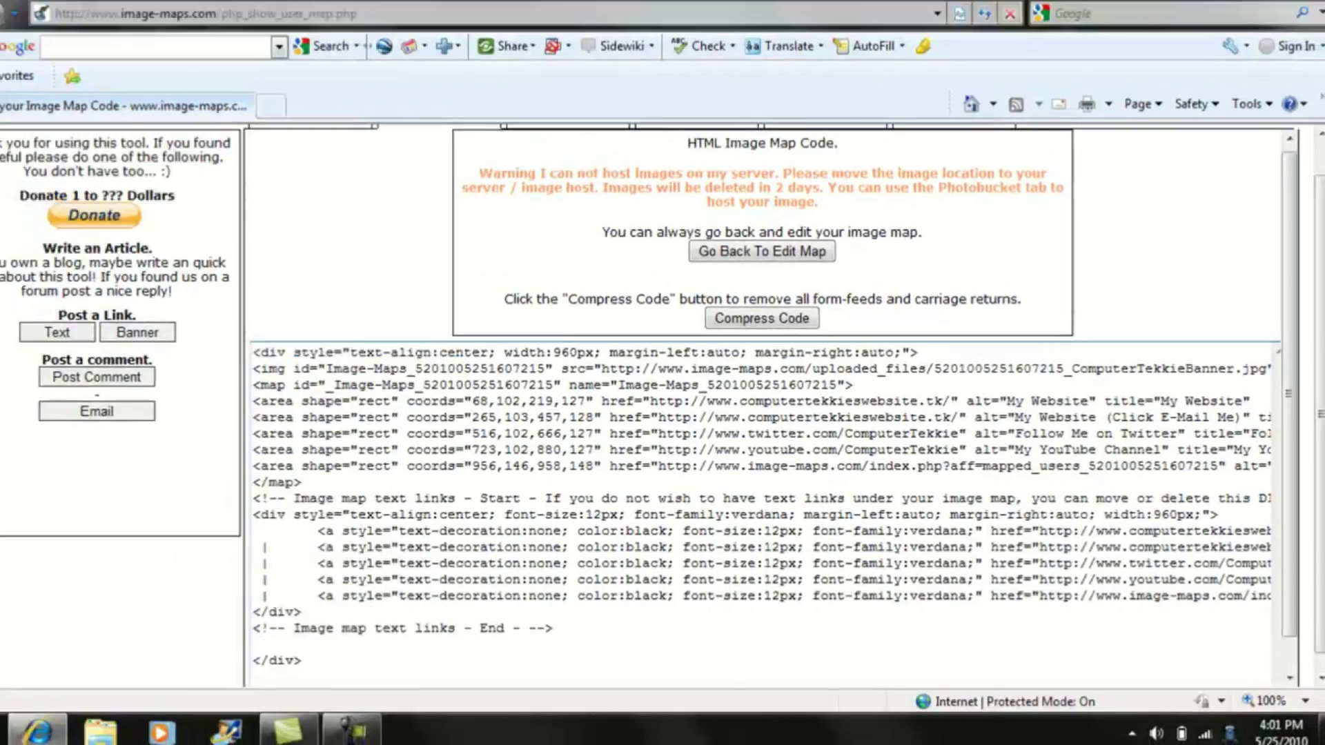
Create a New Text Document on the desktop and open it in Notepad.
{"action": "left_click", "coordinate": [23, 725]}
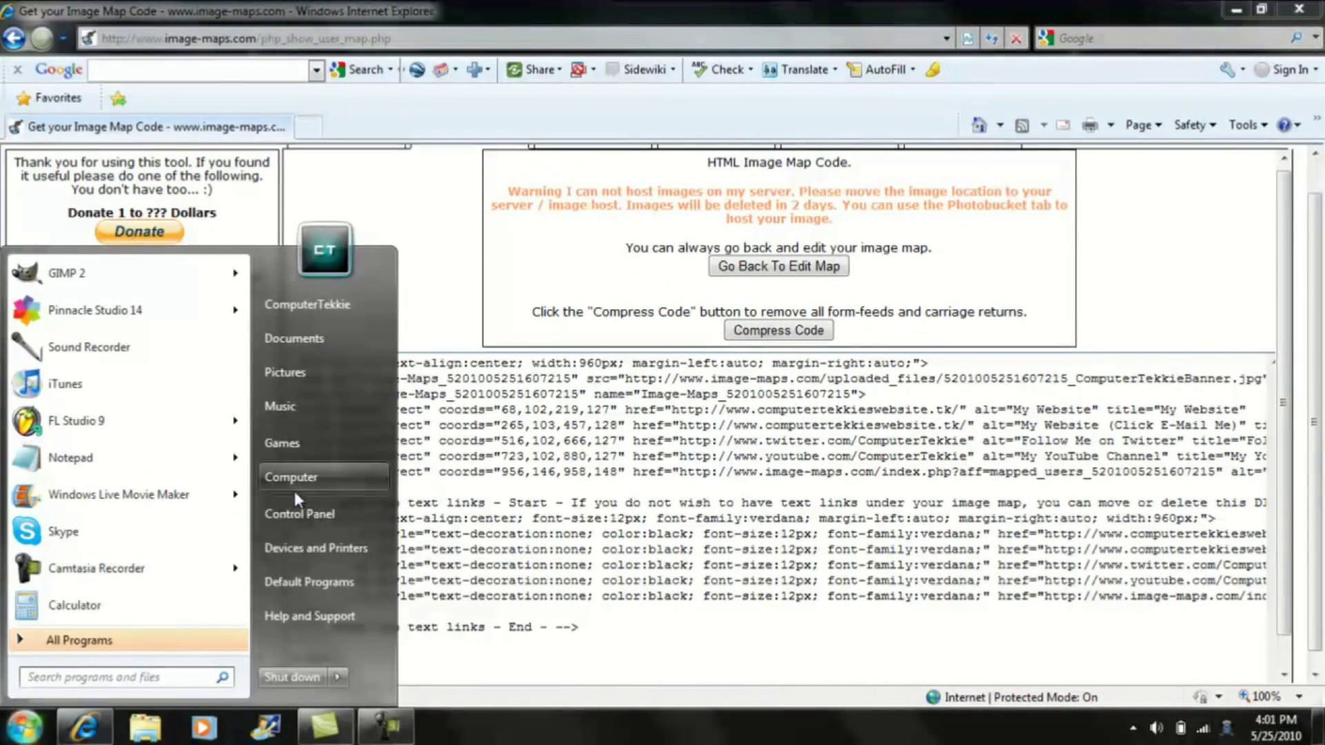
{"action": "left_click", "coordinate": [1226, 12]}
{"action": "right_click", "coordinate": [812, 376]}
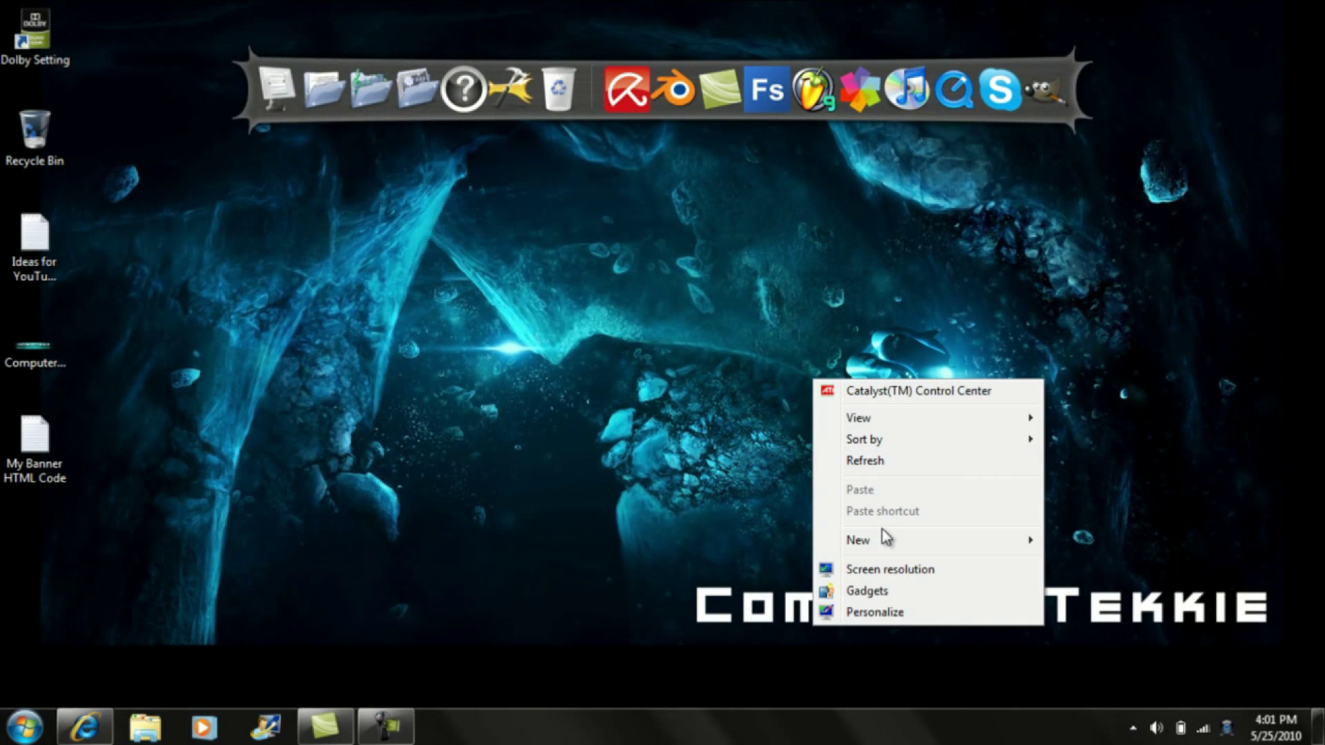
{"action": "mouse_move", "coordinate": [857, 540]}
{"action": "left_click", "coordinate": [1131, 662]}
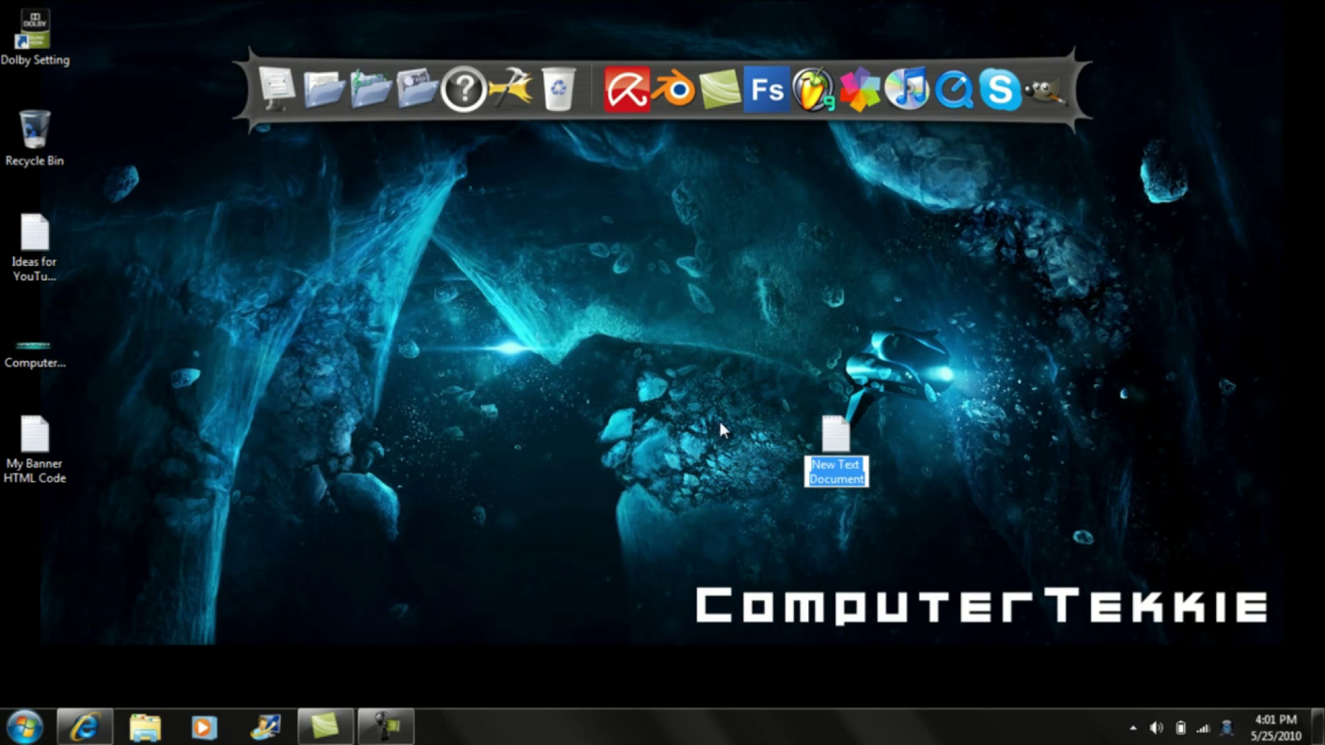
{"action": "left_click", "coordinate": [853, 426]}
{"action": "double_click", "coordinate": [852, 425]}
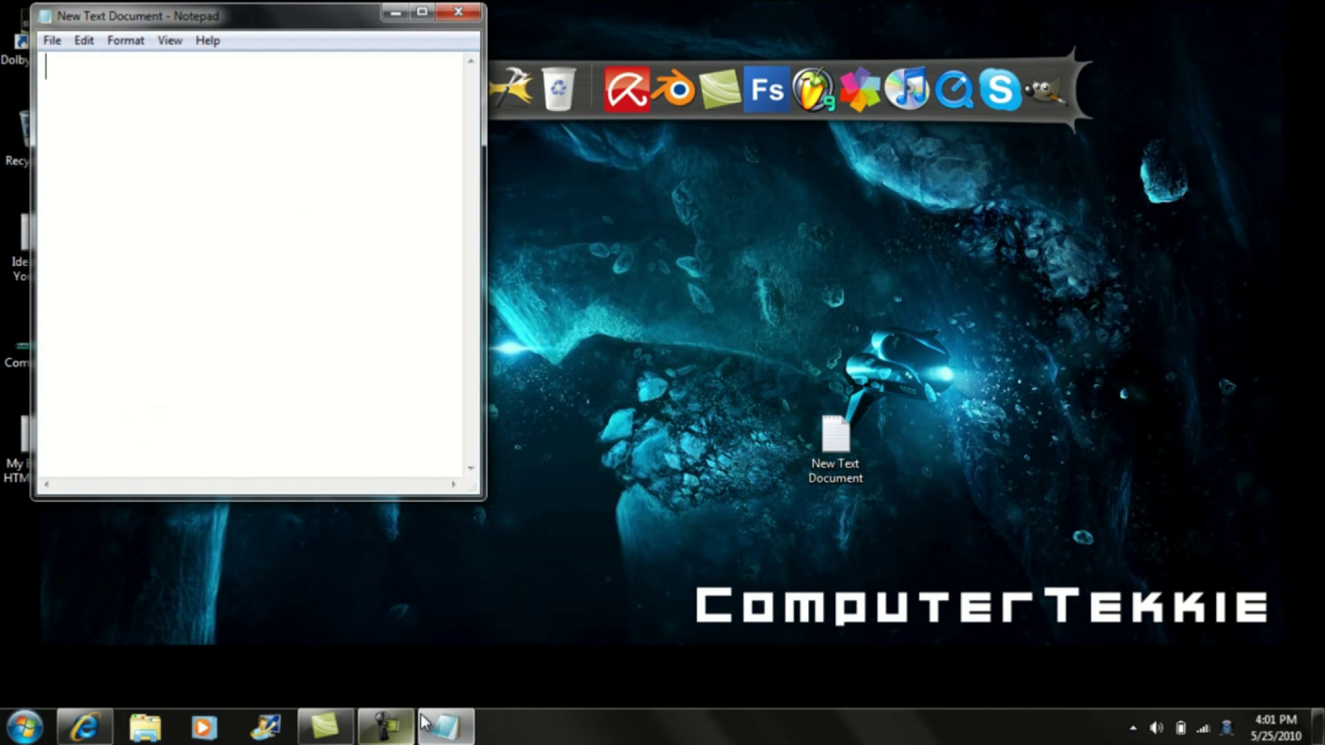
Copy all the generated image map HTML code from the browser.
{"action": "left_click", "coordinate": [446, 728]}
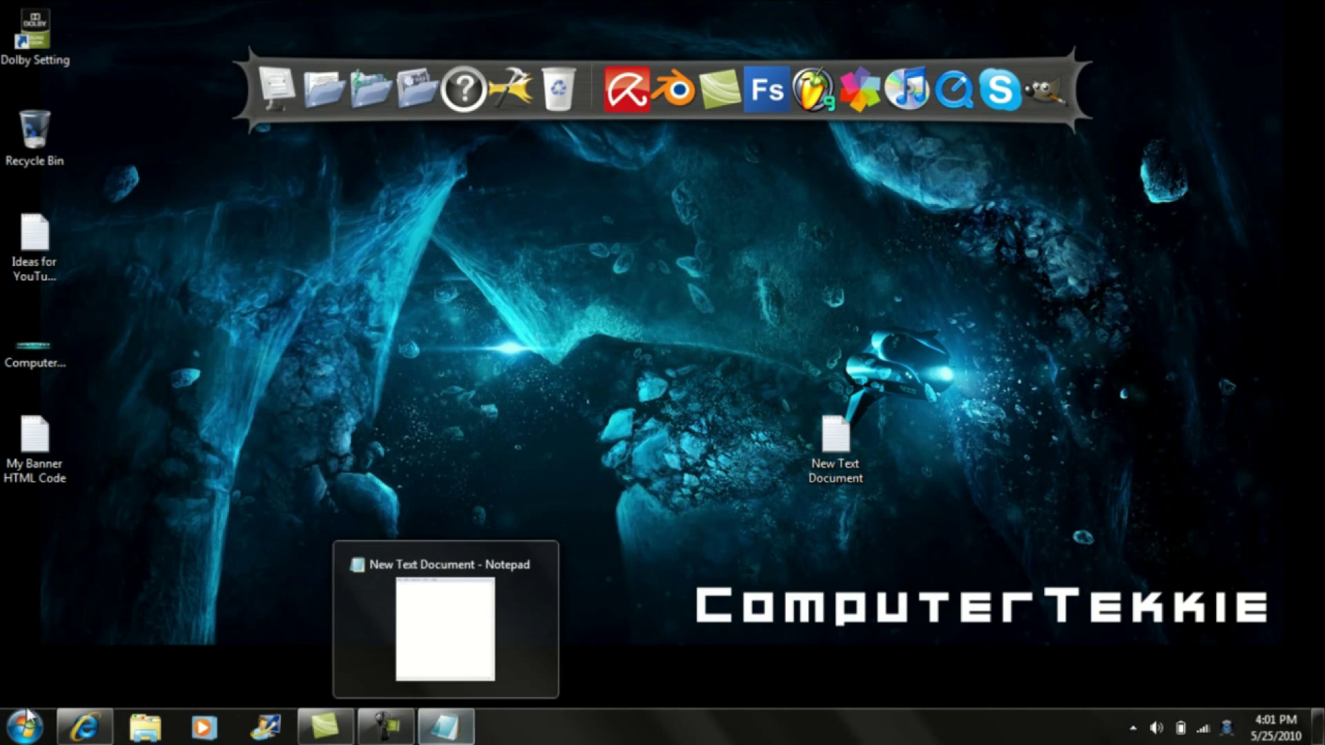
{"action": "left_click", "coordinate": [85, 728]}
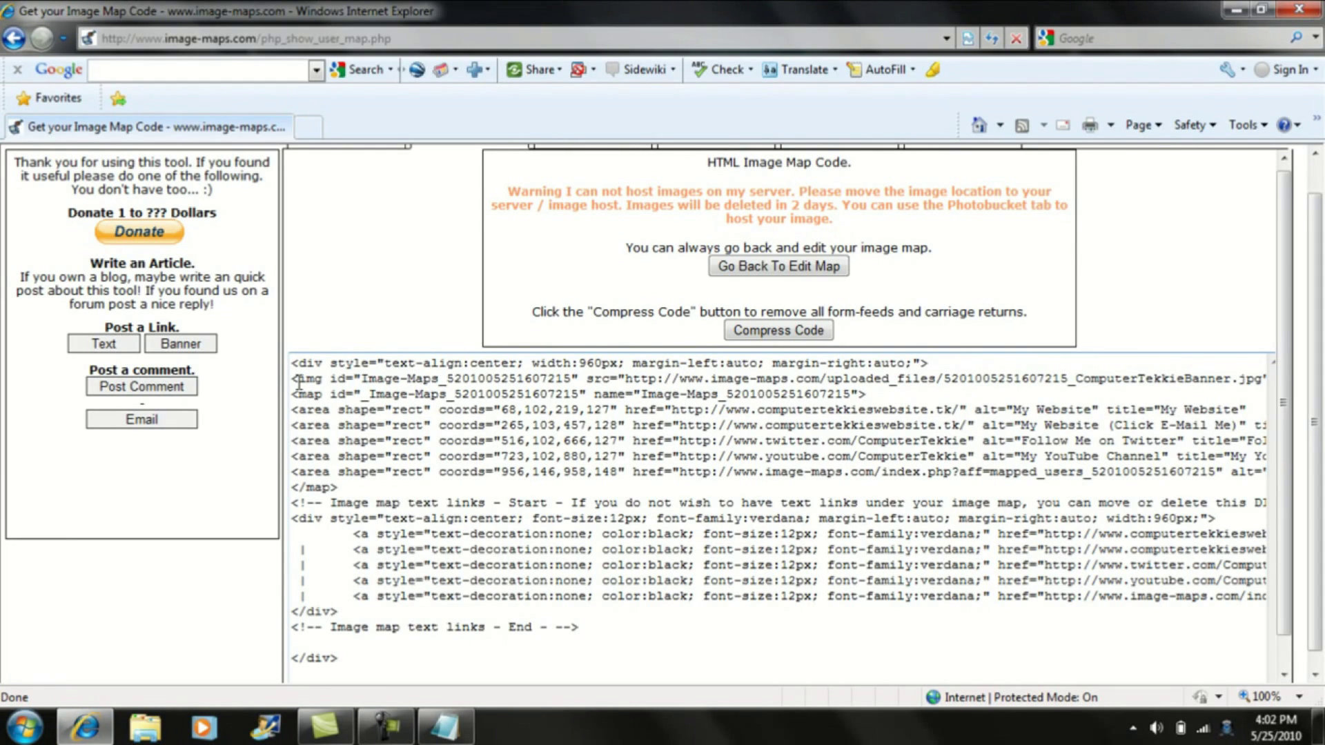
{"action": "left_click_drag", "start_coordinate": [293, 363], "coordinate": [701, 606]}
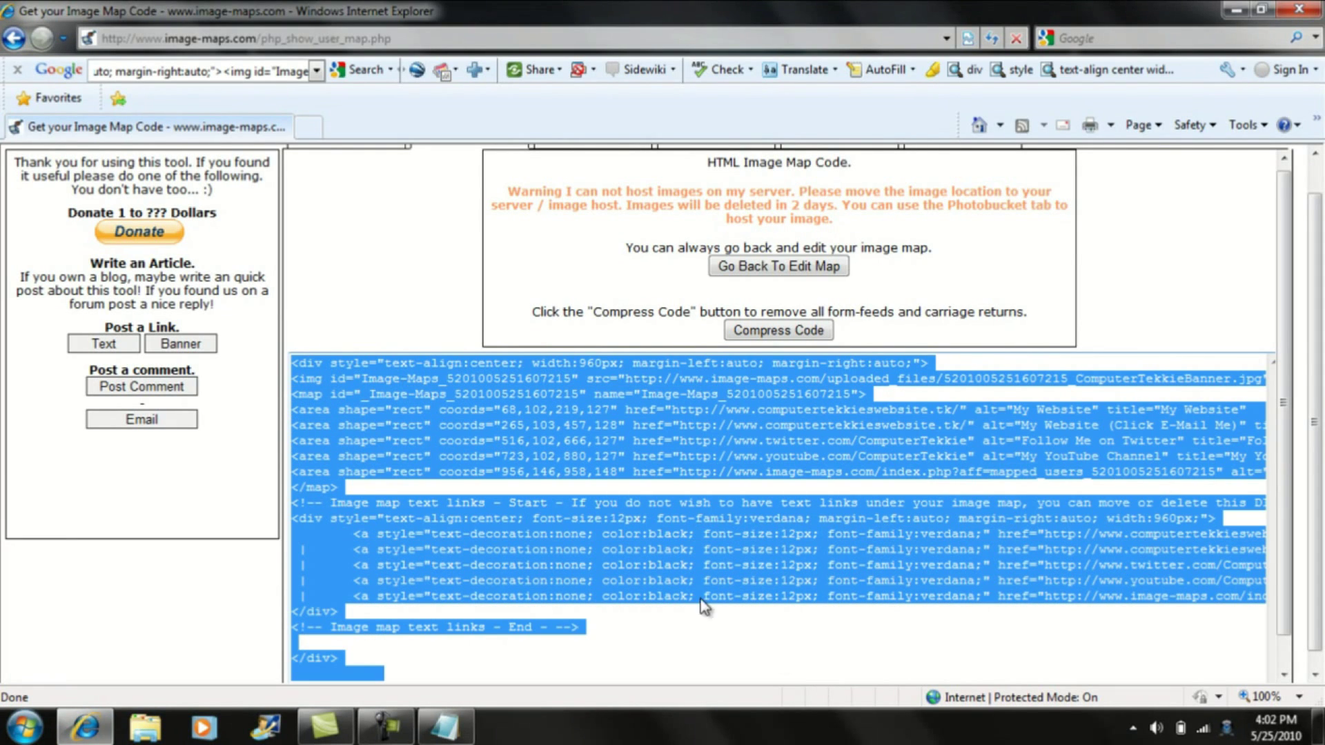
{"action": "right_click", "coordinate": [678, 583]}
{"action": "left_click", "coordinate": [732, 497]}
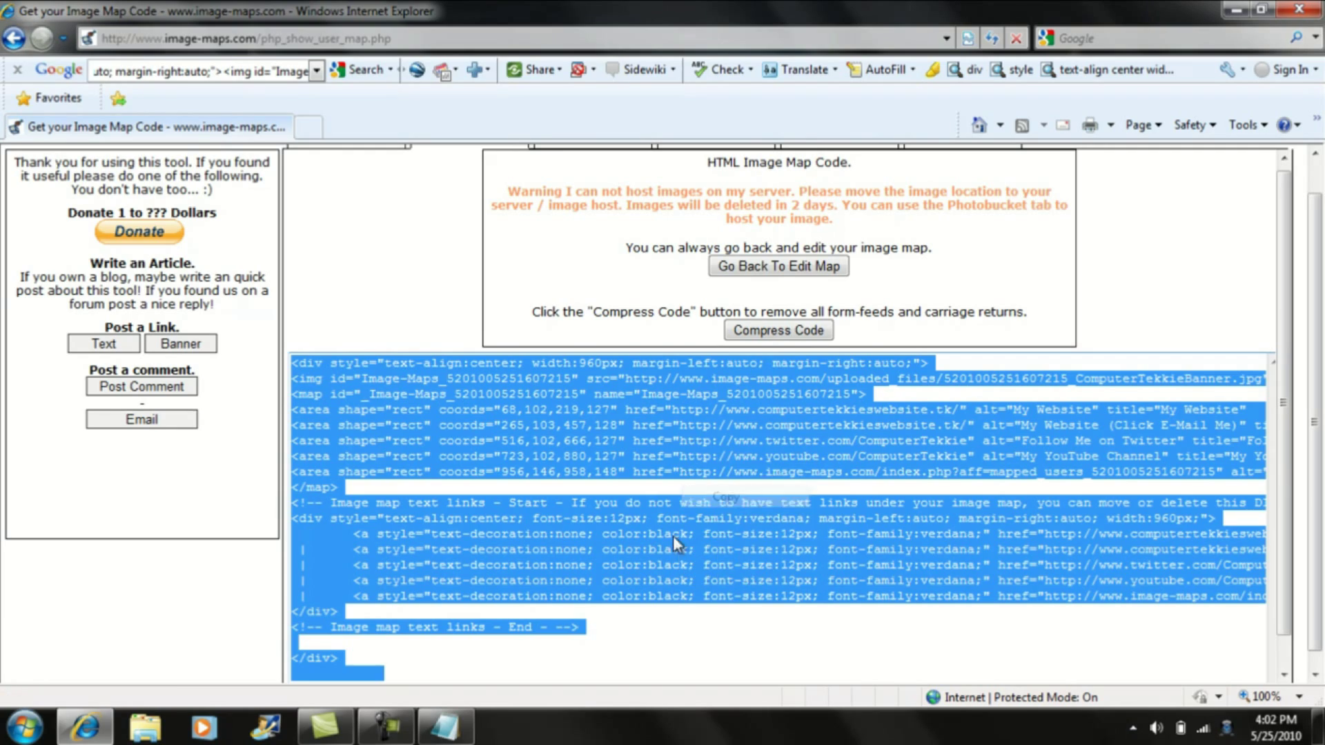
{"action": "left_click", "coordinate": [453, 729]}
Paste the image map code into Notepad, then close Notepad without saving.
{"action": "right_click", "coordinate": [497, 532]}
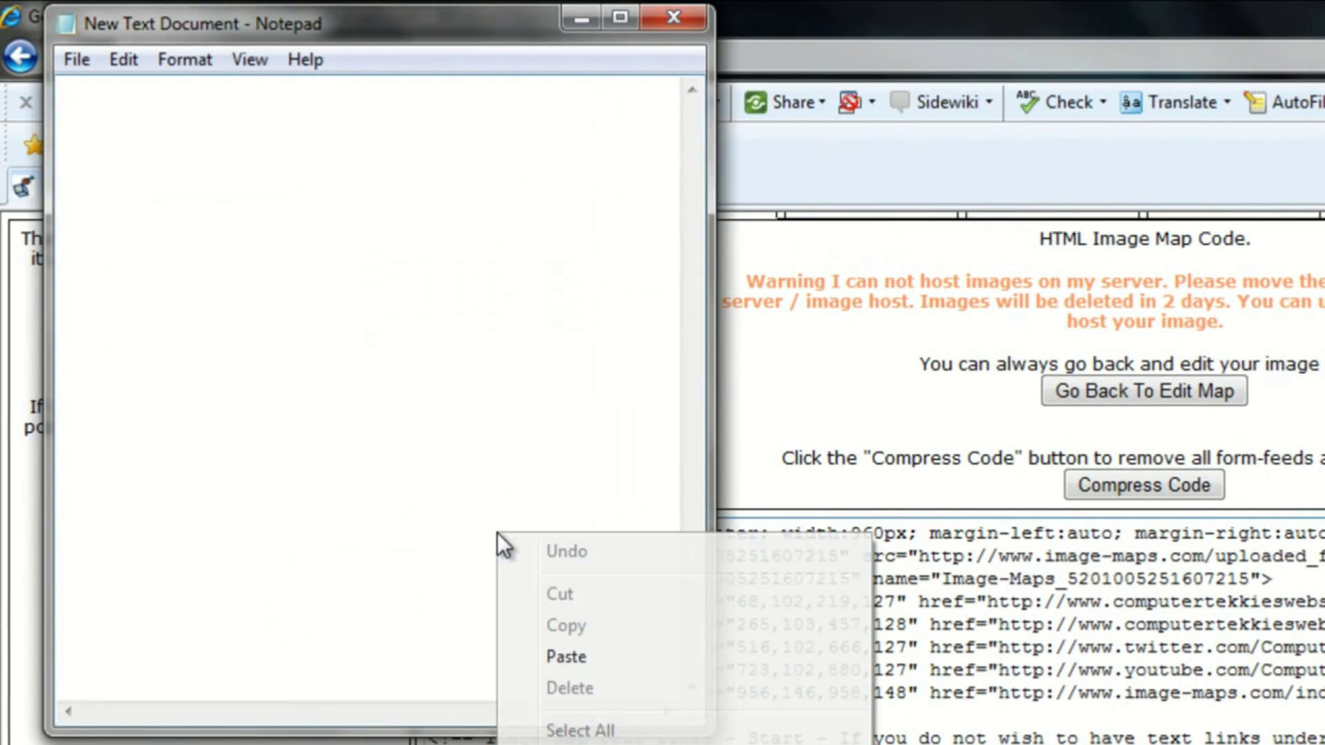
{"action": "left_click", "coordinate": [566, 657]}
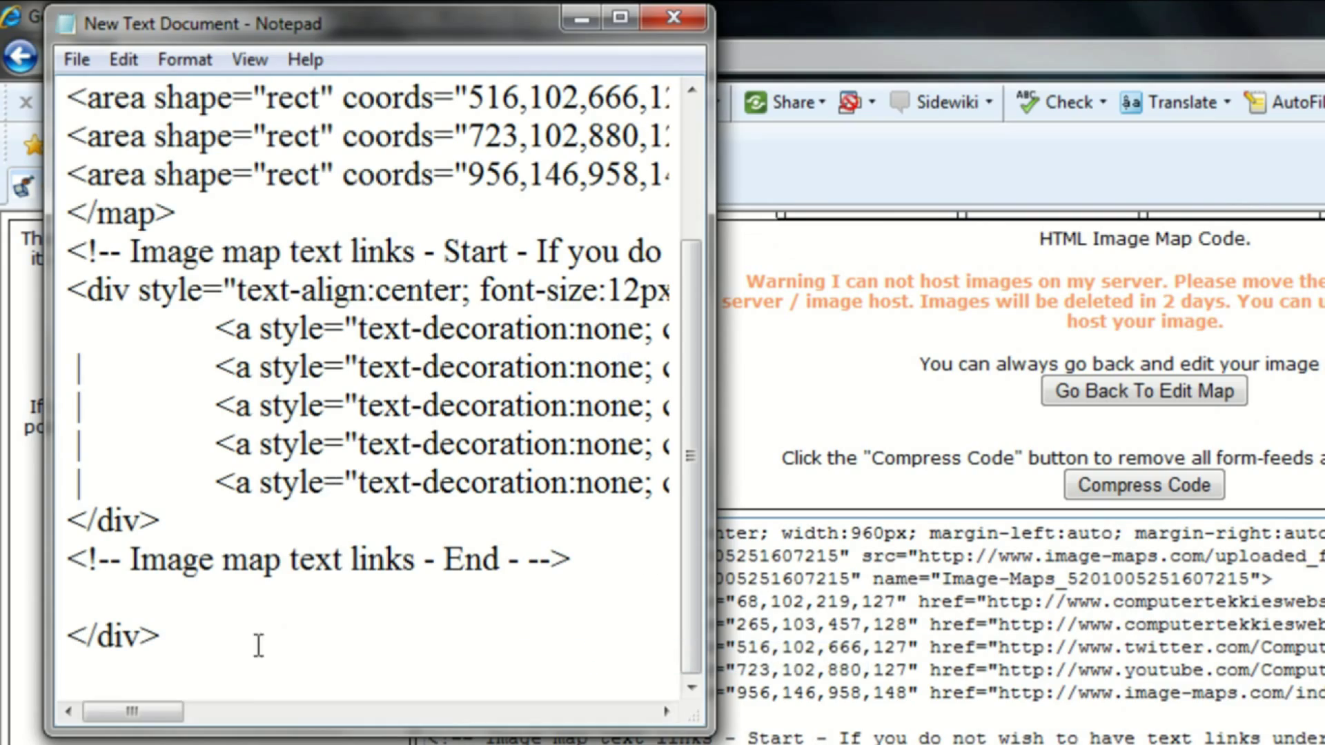
{"action": "mouse_move", "coordinate": [142, 717]}
{"action": "left_mouse_down"}
{"action": "mouse_move", "coordinate": [414, 670]}
{"action": "mouse_move", "coordinate": [133, 679]}
{"action": "left_mouse_up"}
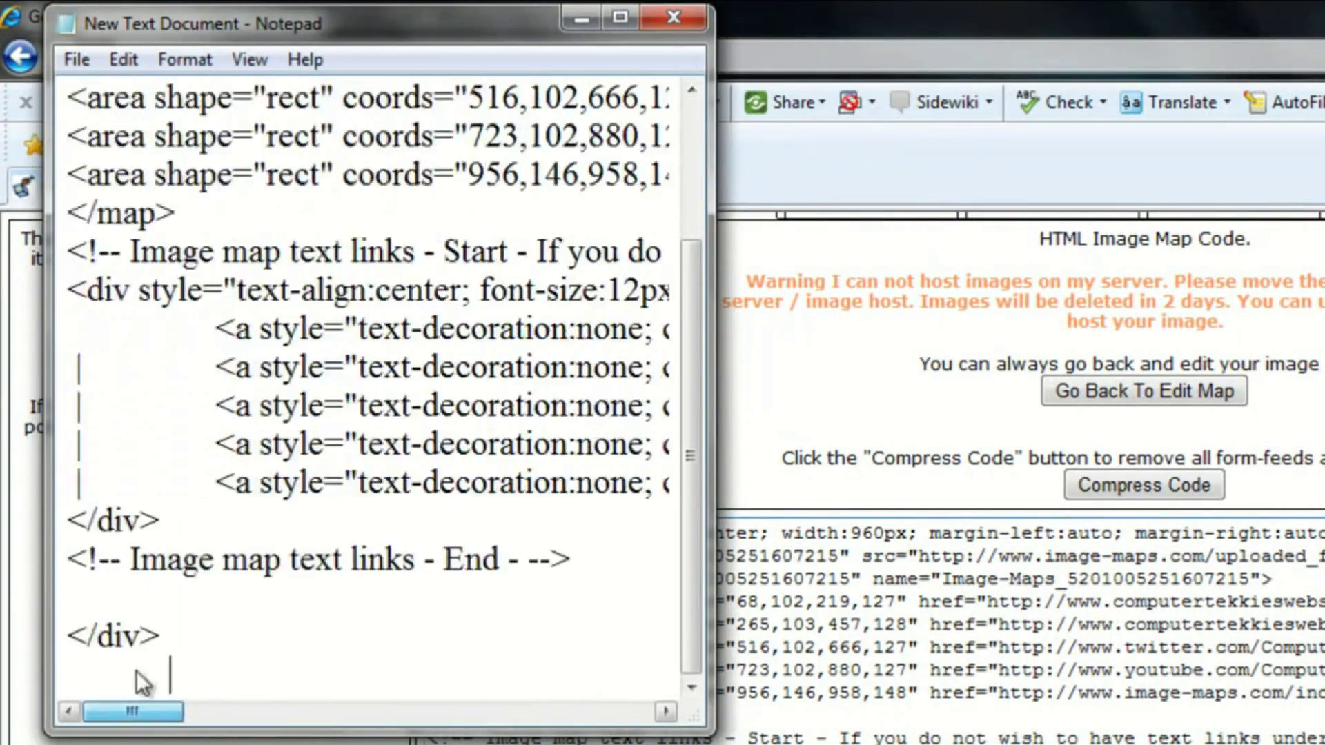
{"action": "left_click", "coordinate": [693, 22]}
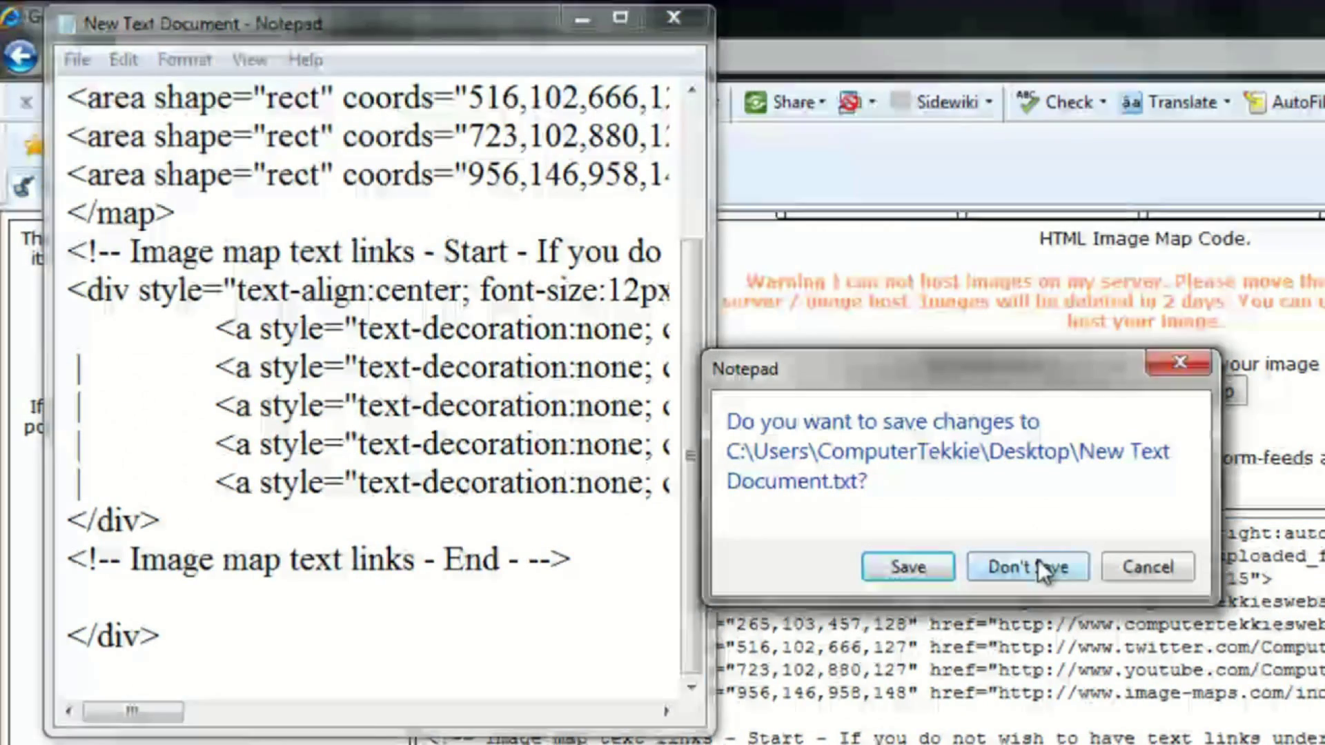
{"action": "left_click", "coordinate": [1038, 560]}
{"action": "scroll", "coordinate": [1139, 497], "scroll_direction": "up", "scroll_amount": 1}
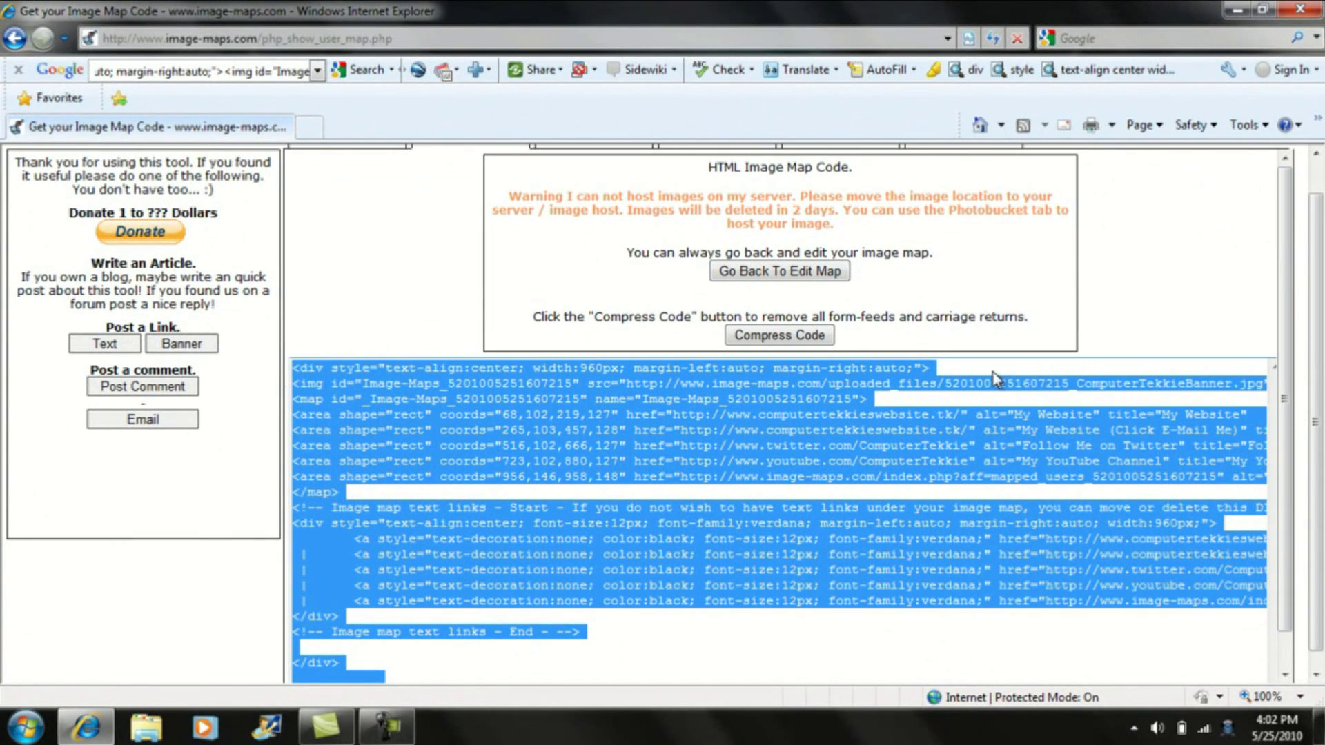
Close Internet Explorer to leave the desktop with the New Text Document icon.
{"action": "left_click", "coordinate": [1295, 9]}
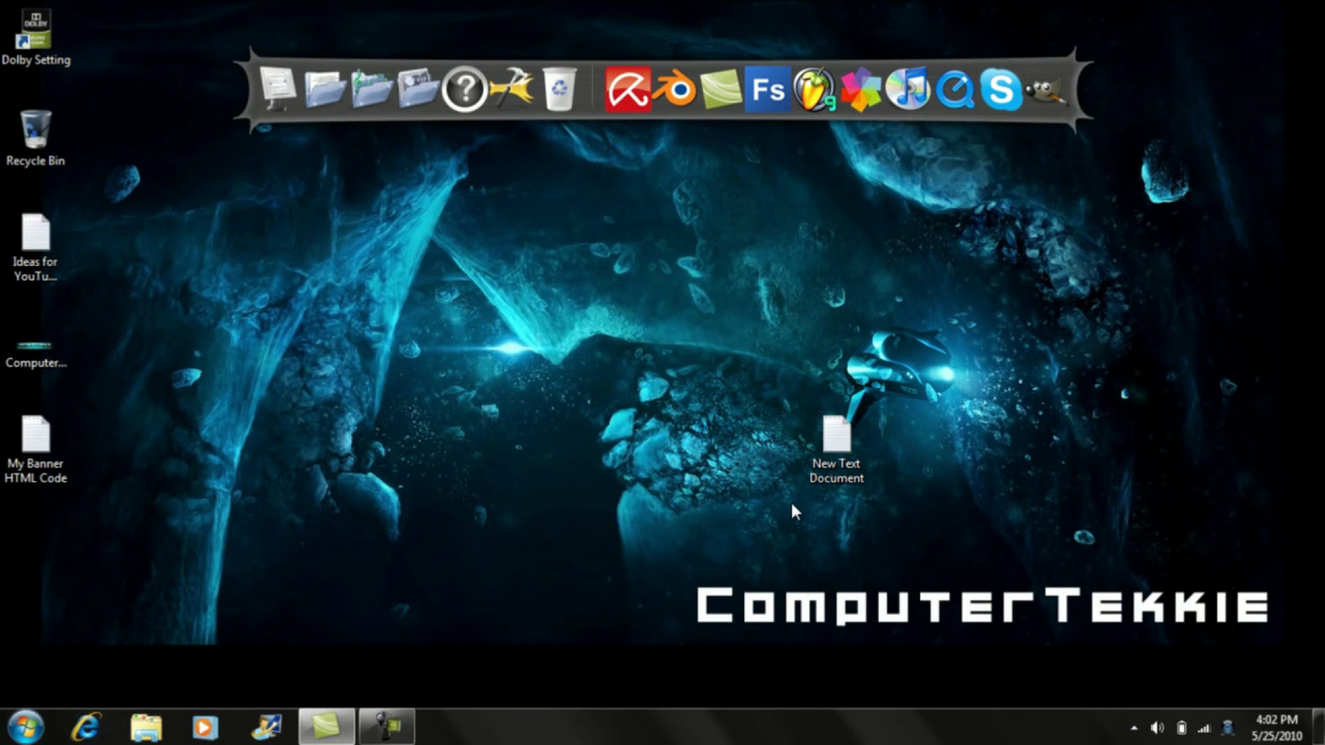